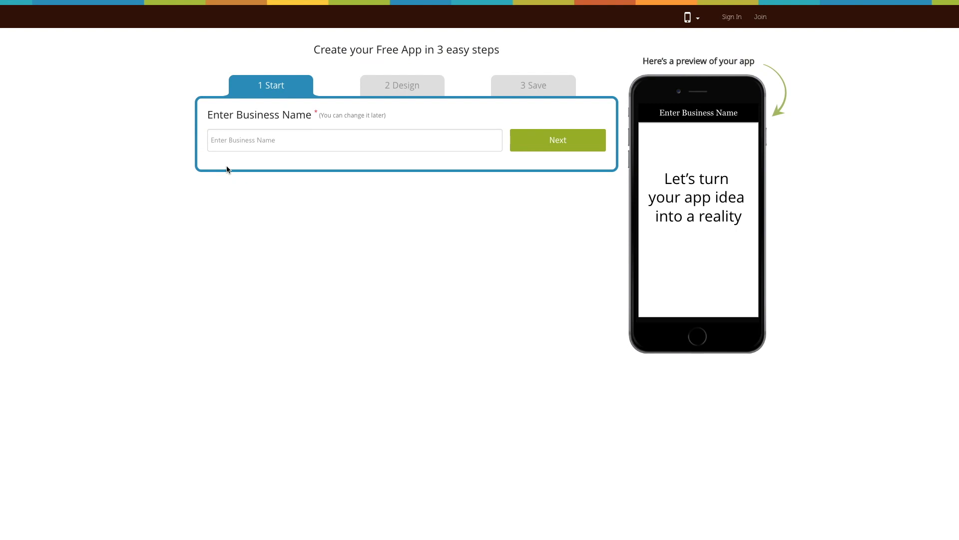
Enter 'Nested Demo' as the business name and keep Business after browsing all categories
text(Nested Demo)
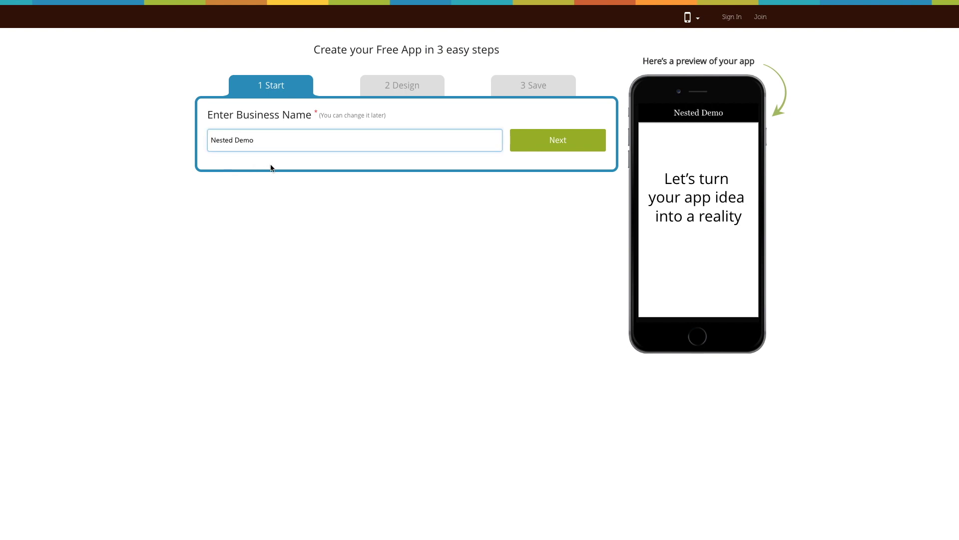
click(552, 151)
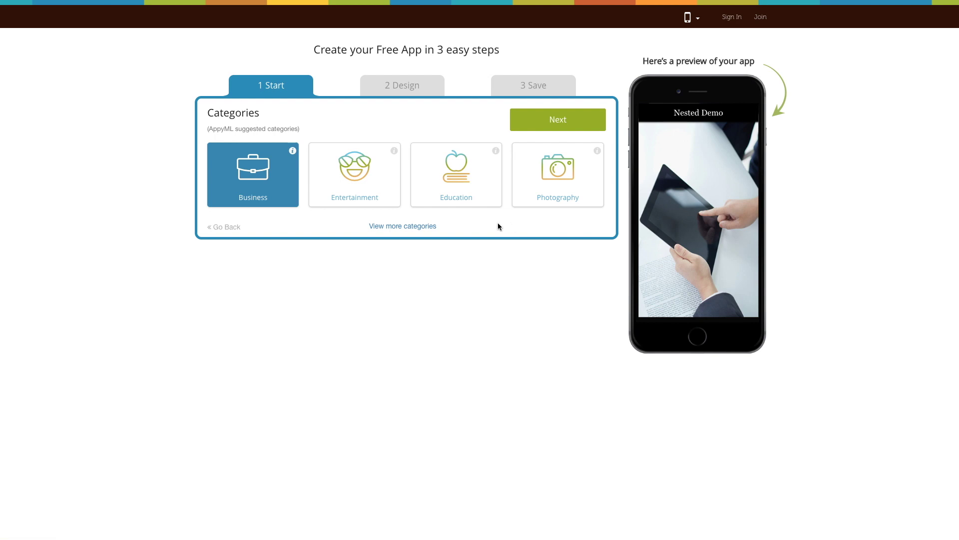
click(417, 229)
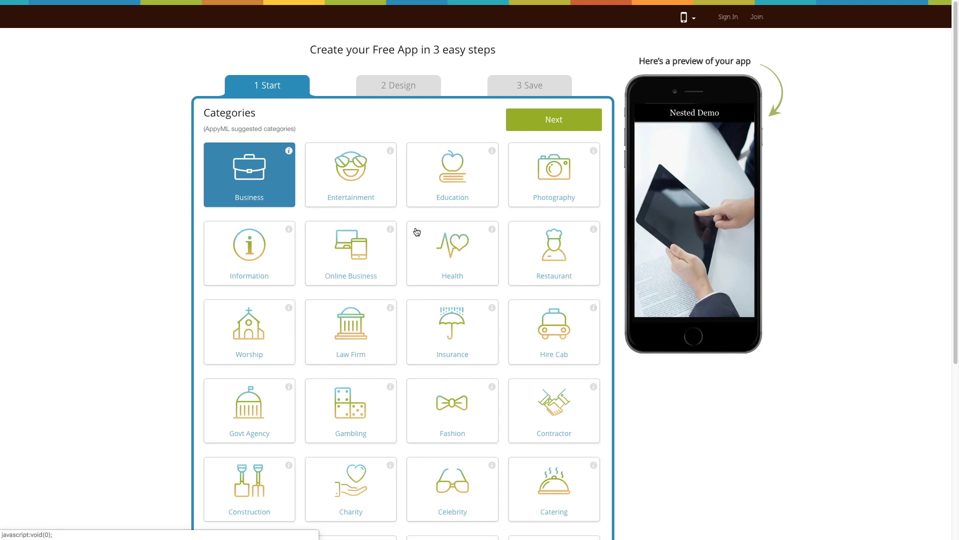
scroll(405, 227, down, 2)
scroll(404, 226, down, 2)
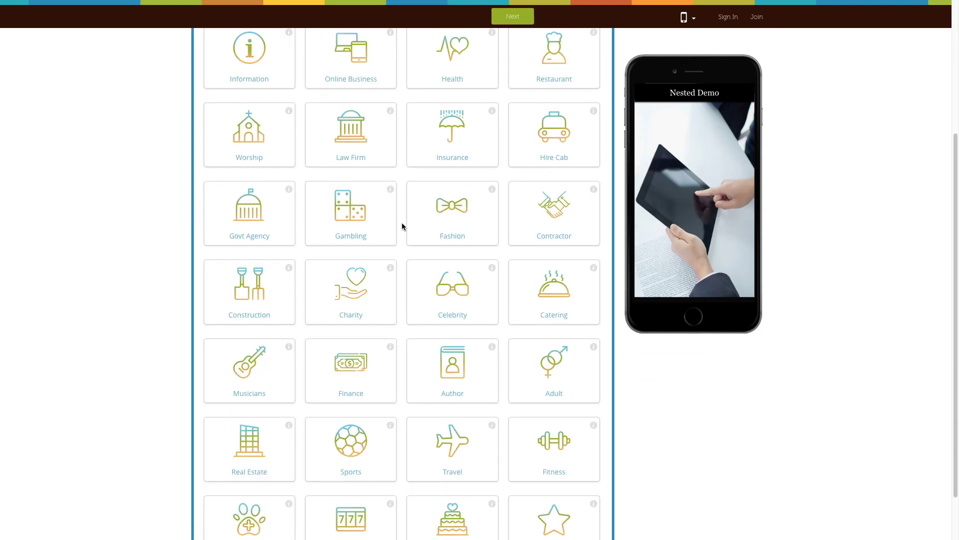
scroll(404, 226, down, 1)
scroll(402, 227, up, 5)
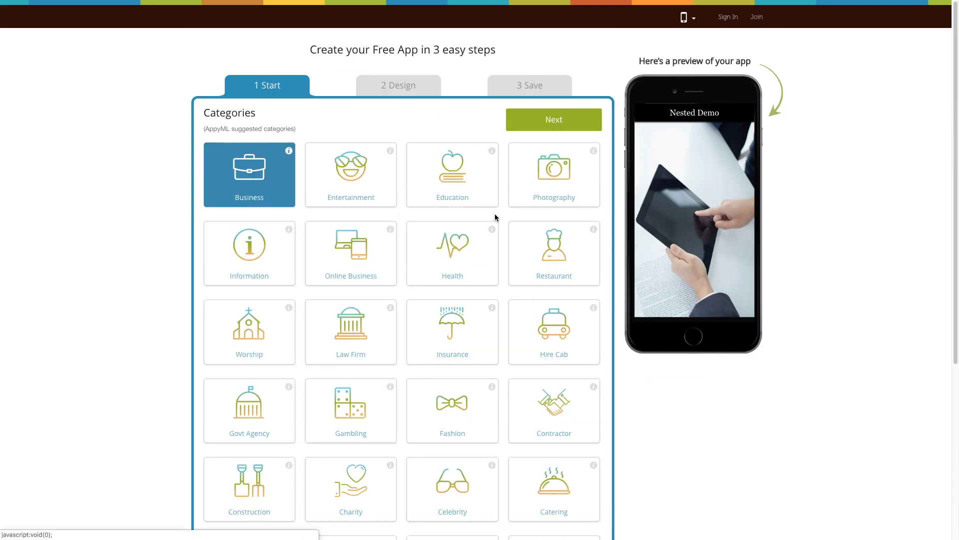
click(553, 120)
scroll(470, 136, down, 5)
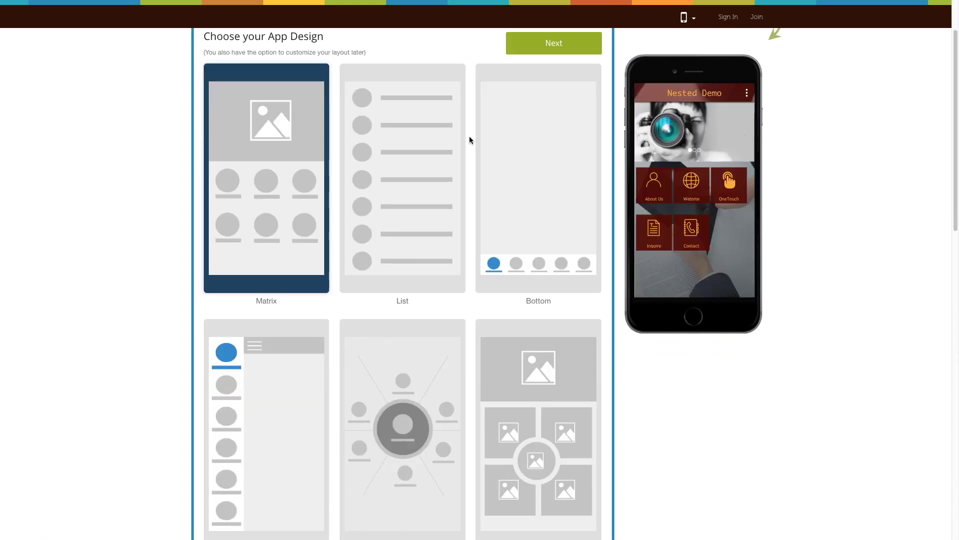
Keep the Matrix layout and add the Form Builder feature found by searching 'form'
scroll(469, 136, up, 5)
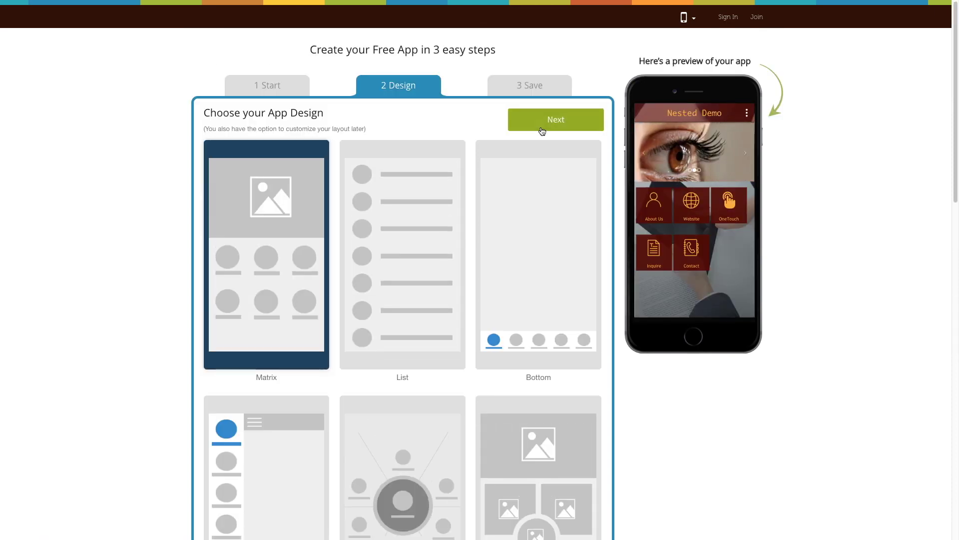
click(540, 127)
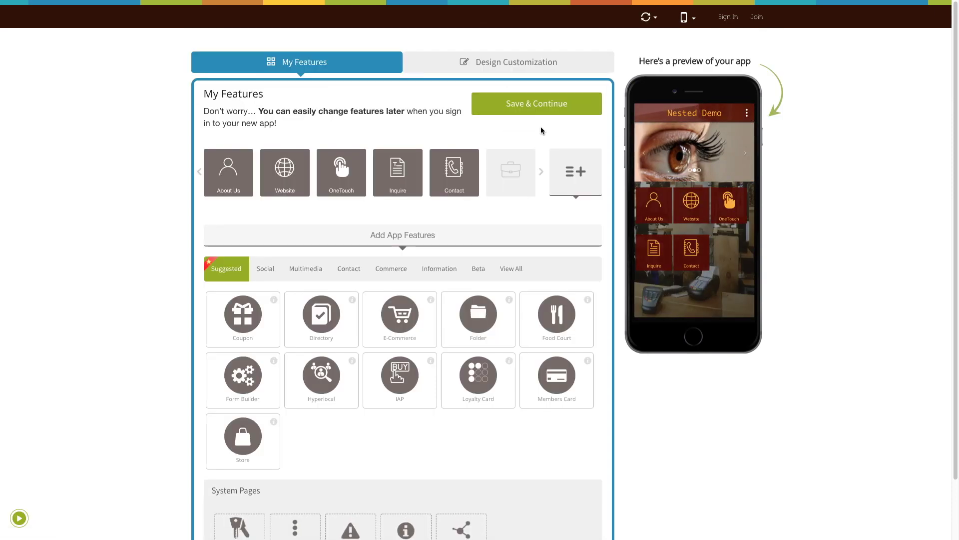
scroll(515, 205, down, 2)
click(515, 205)
click(280, 233)
text(form)
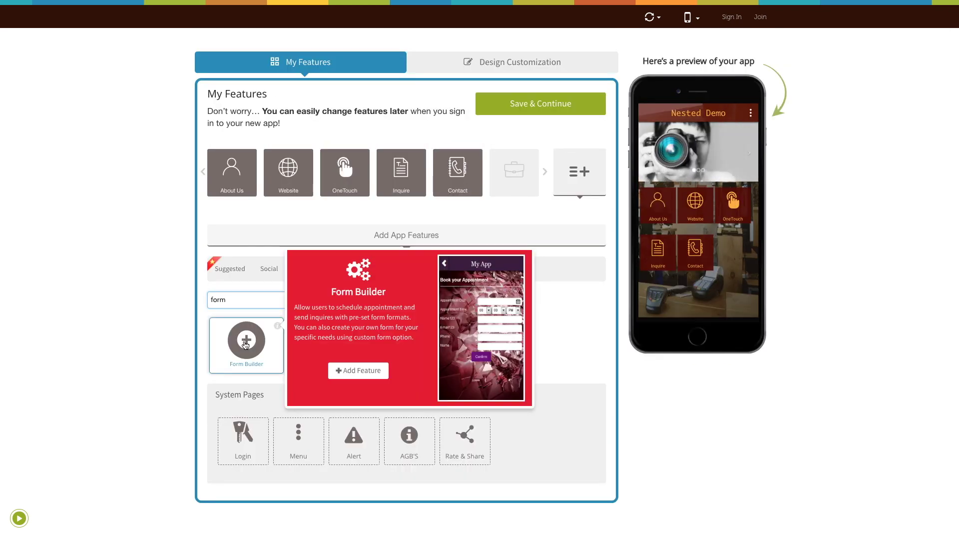
click(245, 340)
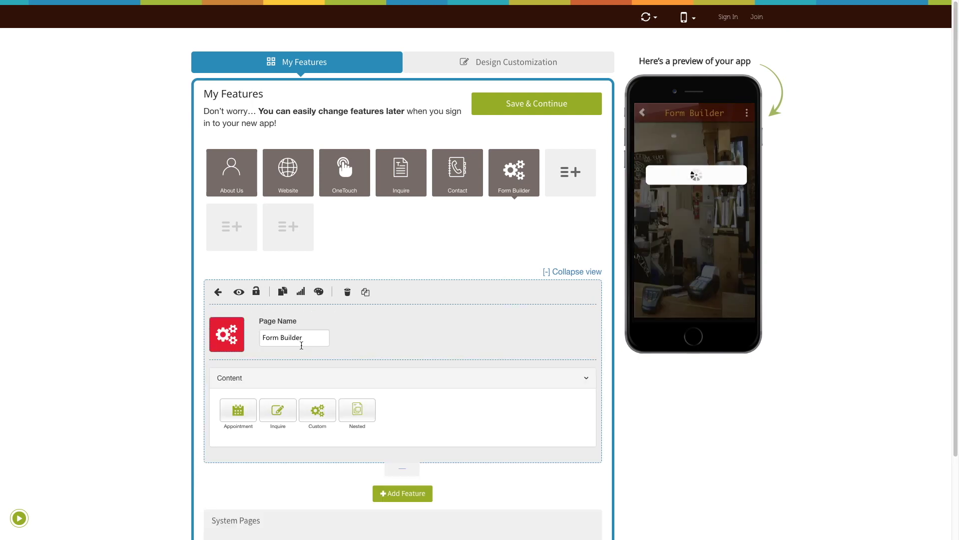
click(305, 340)
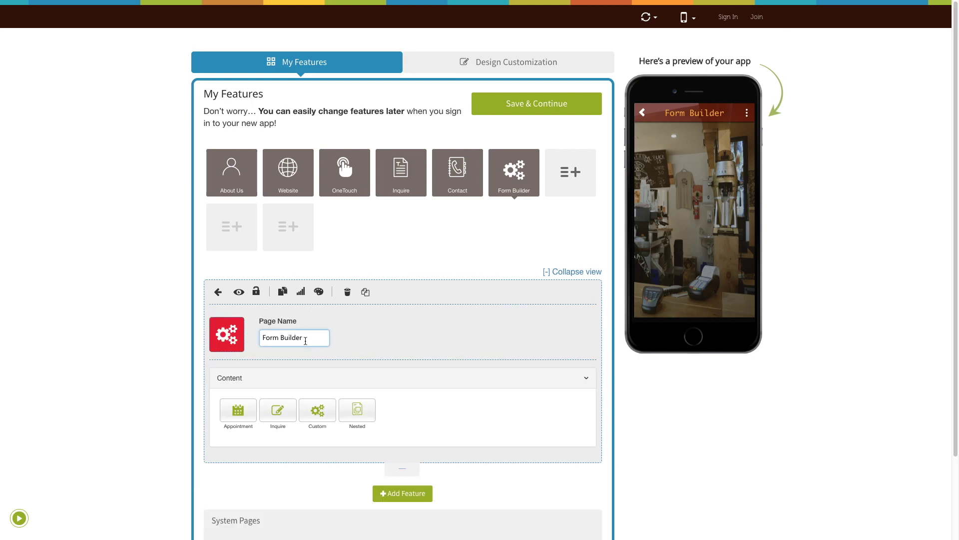
click(226, 342)
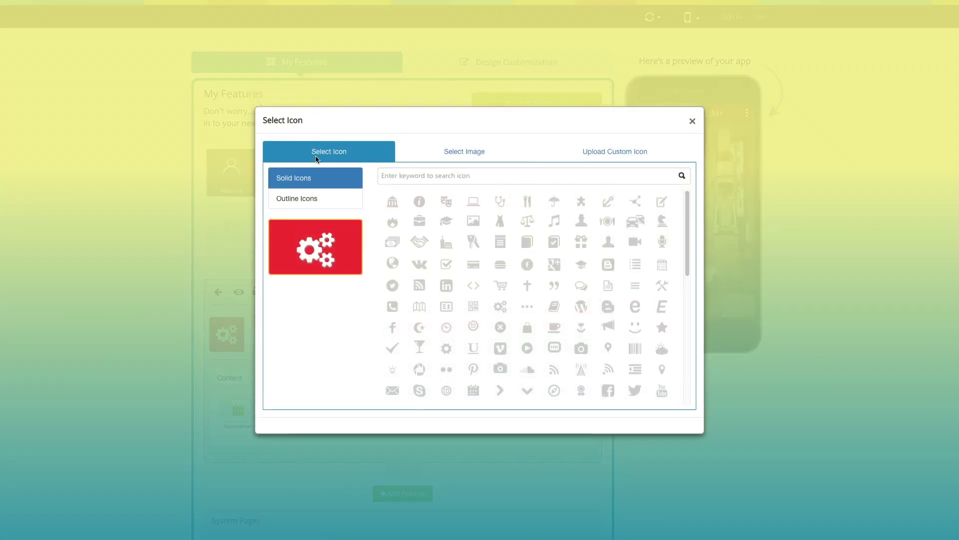
click(312, 203)
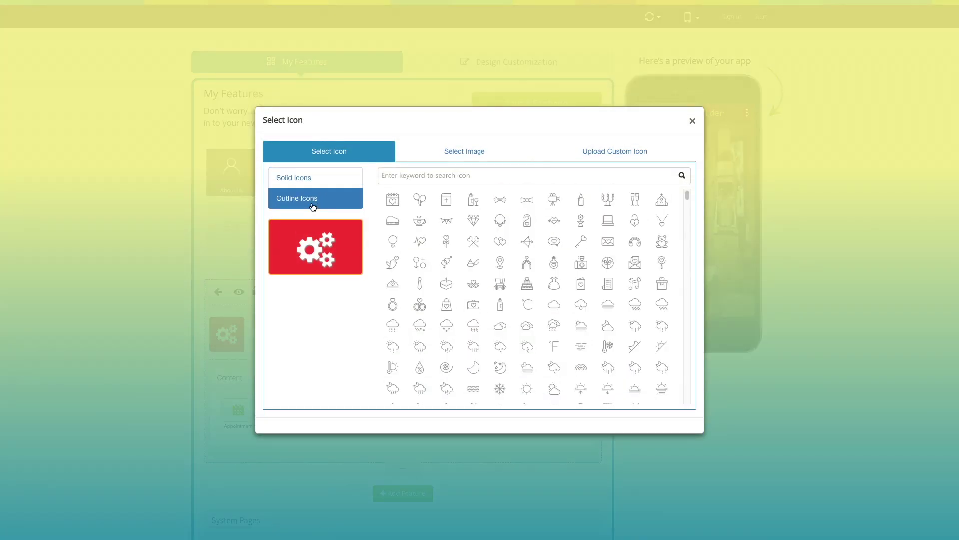
click(459, 156)
click(609, 159)
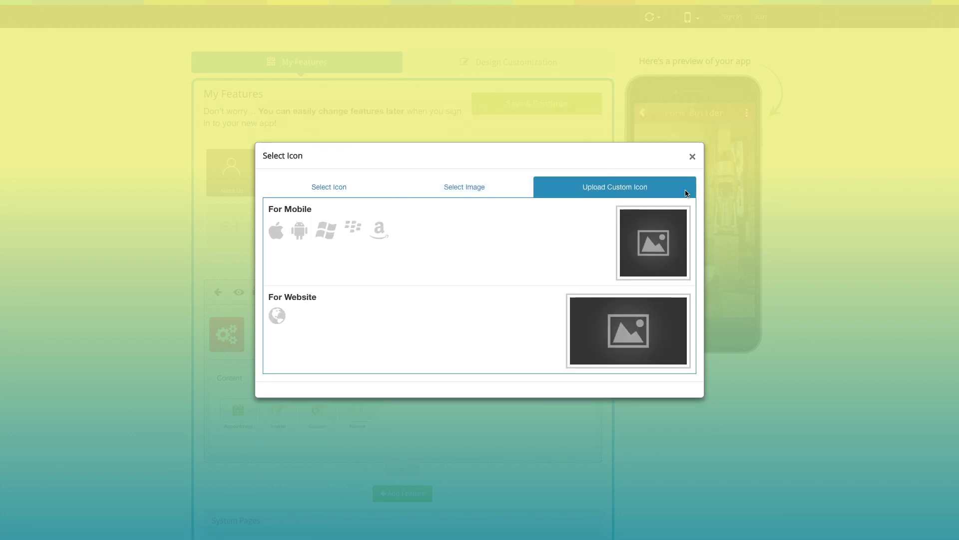
click(692, 157)
scroll(295, 322, down, 1)
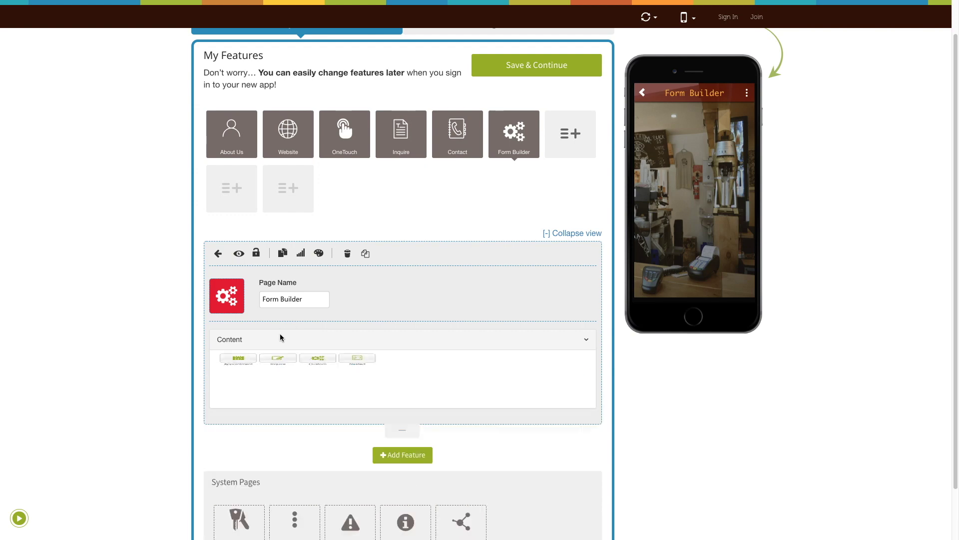
Add a Nested multi-step form to the Form Builder content, named Nested
scroll(309, 330, down, 1)
click(360, 332)
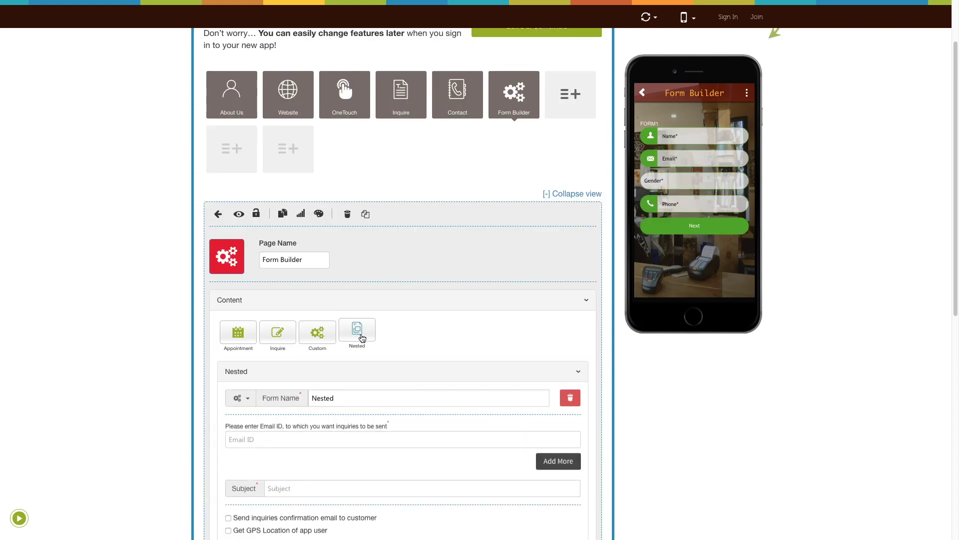
scroll(362, 339, down, 2)
click(363, 331)
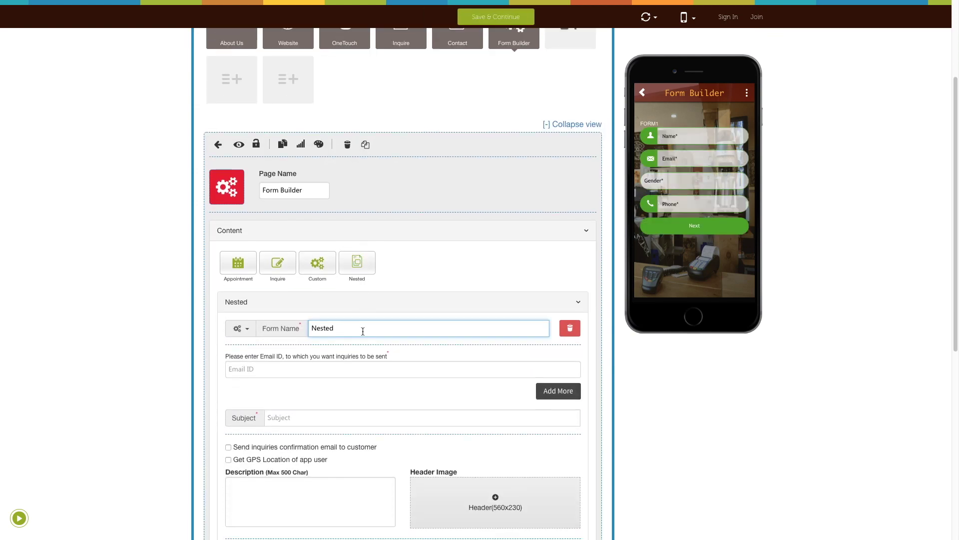
Look through the Nested form's icon choices and custom upload, leaving the icon unchanged
click(243, 328)
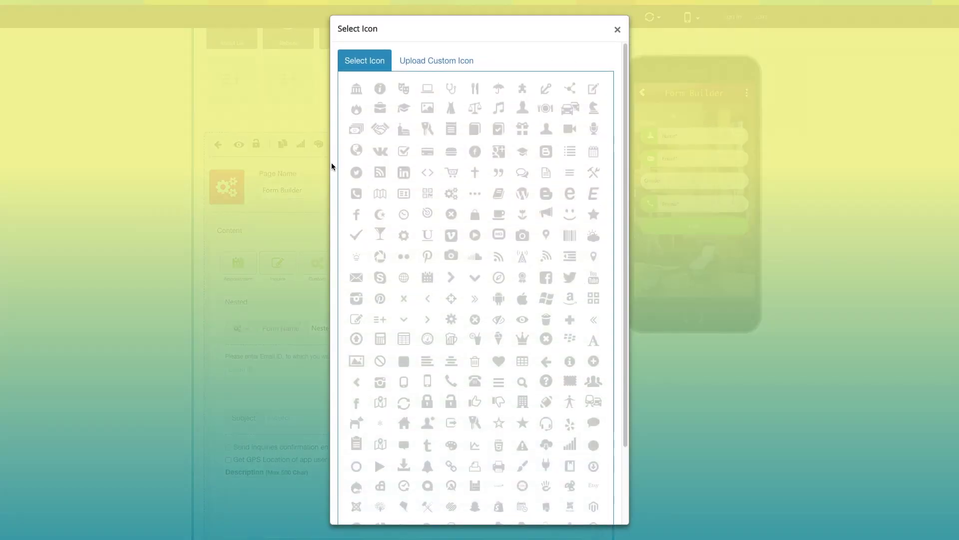
scroll(413, 218, down, 2)
scroll(412, 218, up, 2)
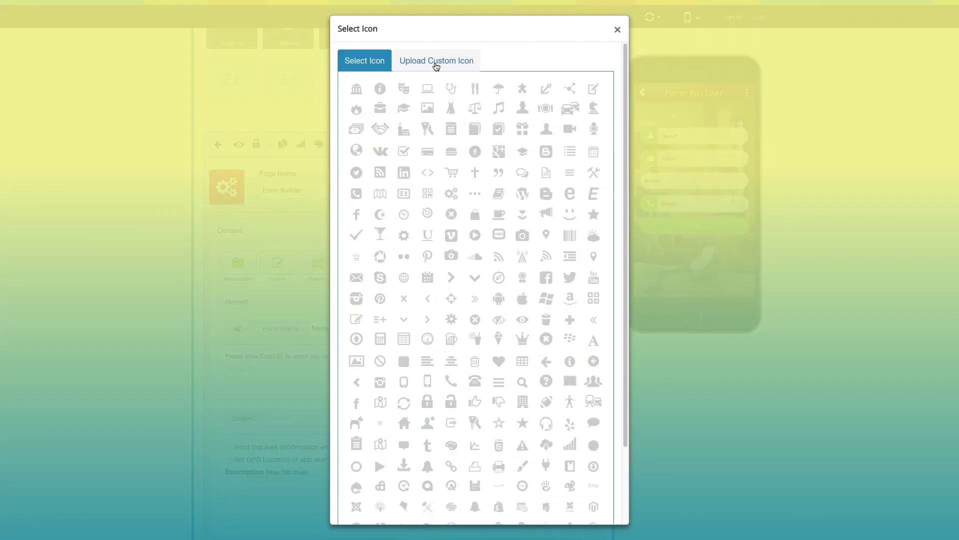
click(435, 62)
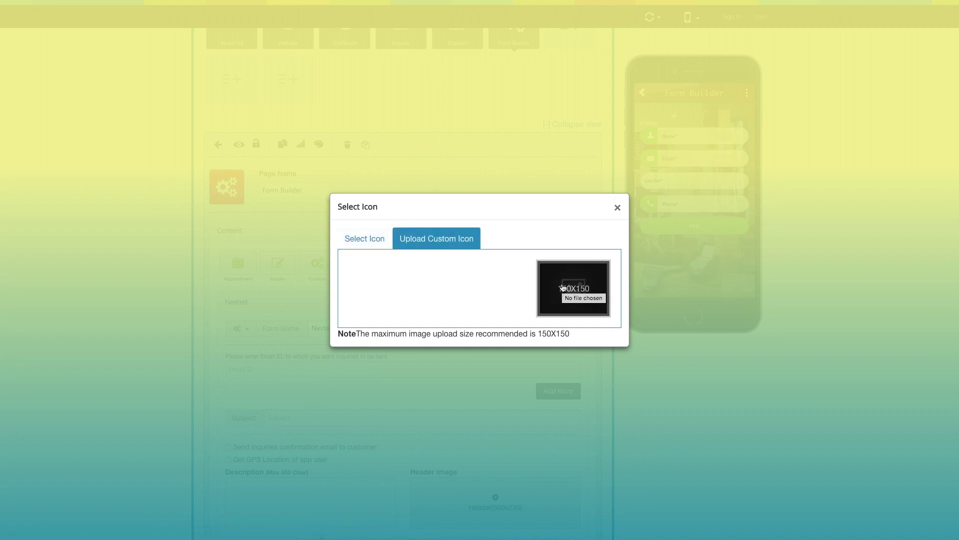
click(618, 207)
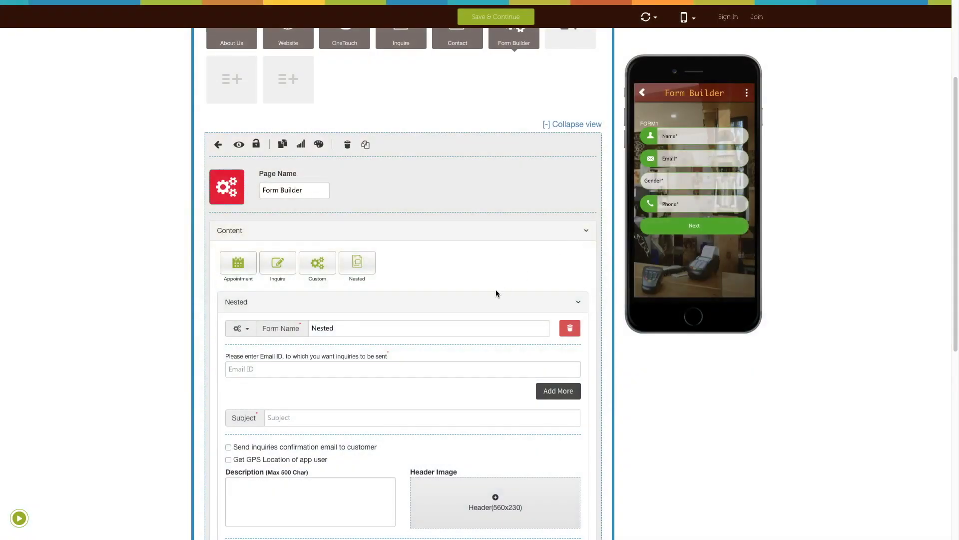
Enter the recipient email address and remove the extra blank email row
scroll(470, 301, down, 1)
click(312, 310)
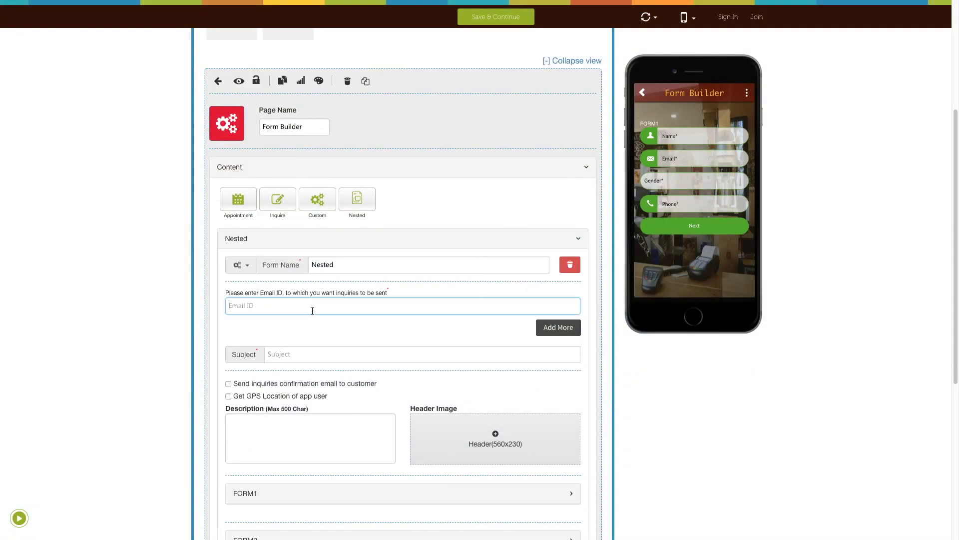
click(555, 329)
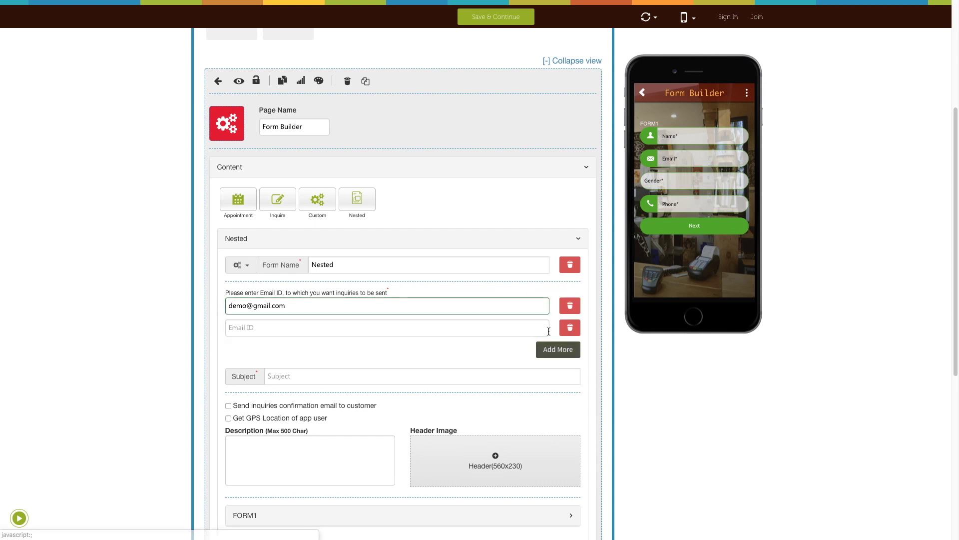
click(281, 327)
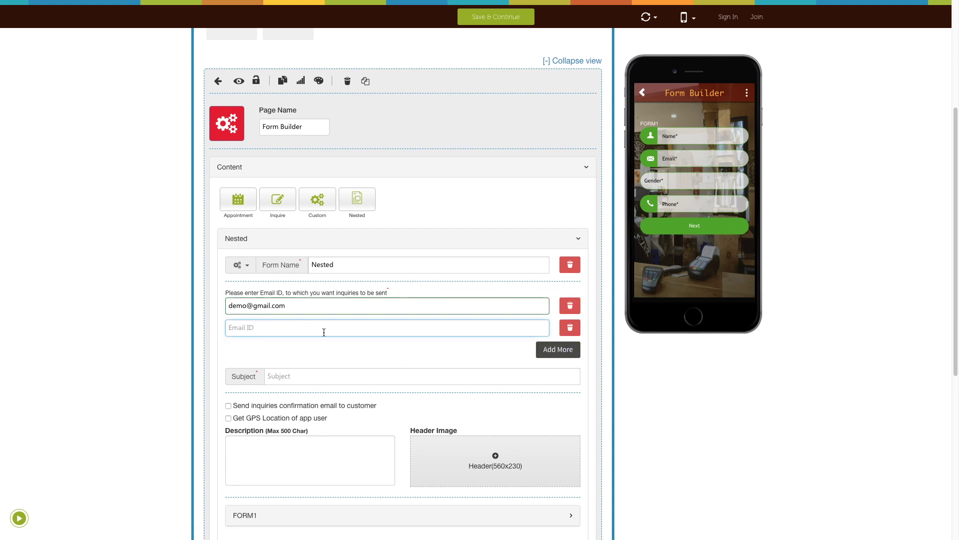
click(570, 328)
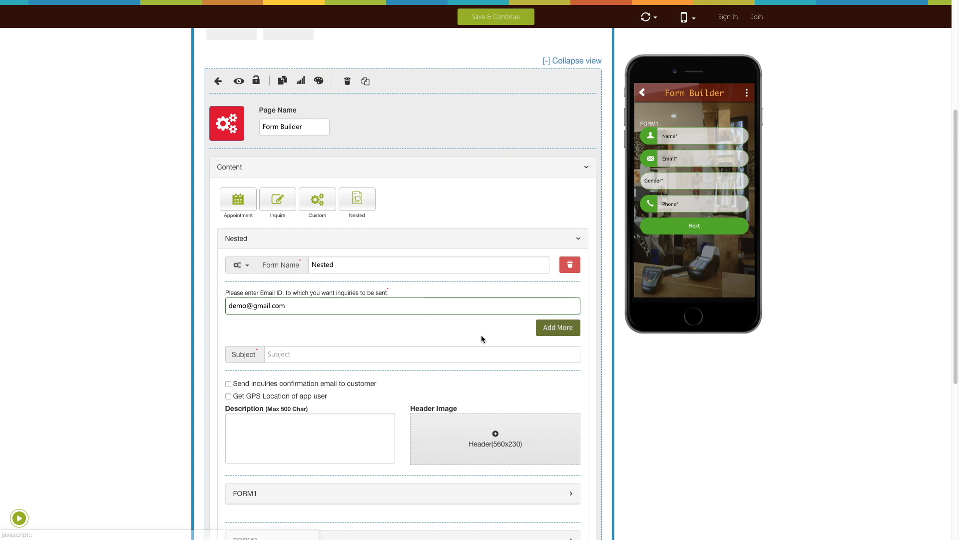
Set the subject to 'Demo', leaving confirmation email and GPS location unchecked
scroll(460, 326, down, 1)
click(328, 309)
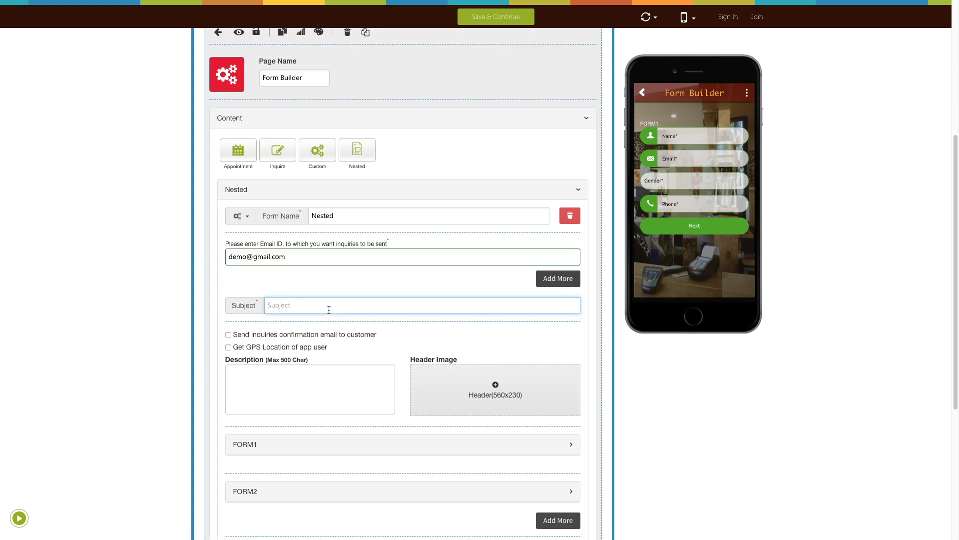
text(Demo)
click(229, 336)
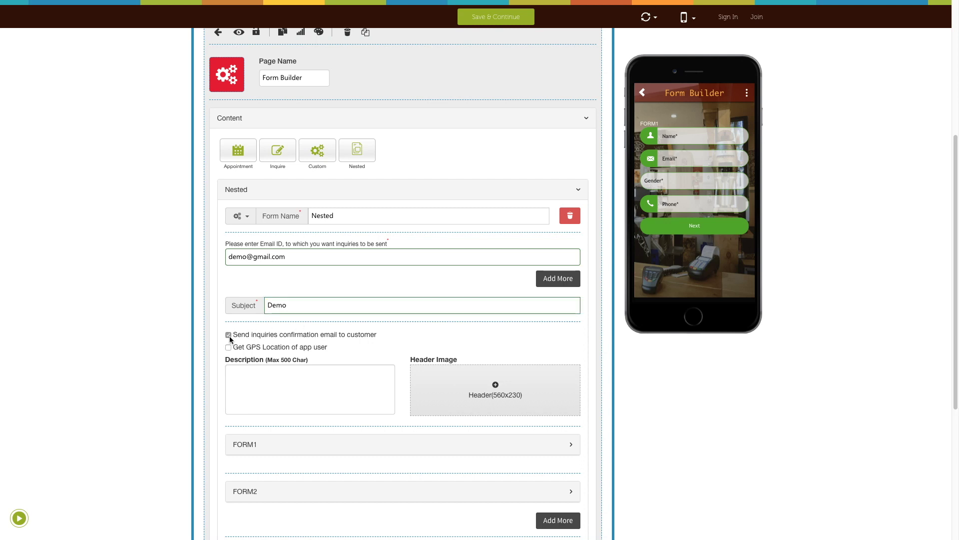
click(229, 335)
click(229, 348)
click(229, 348)
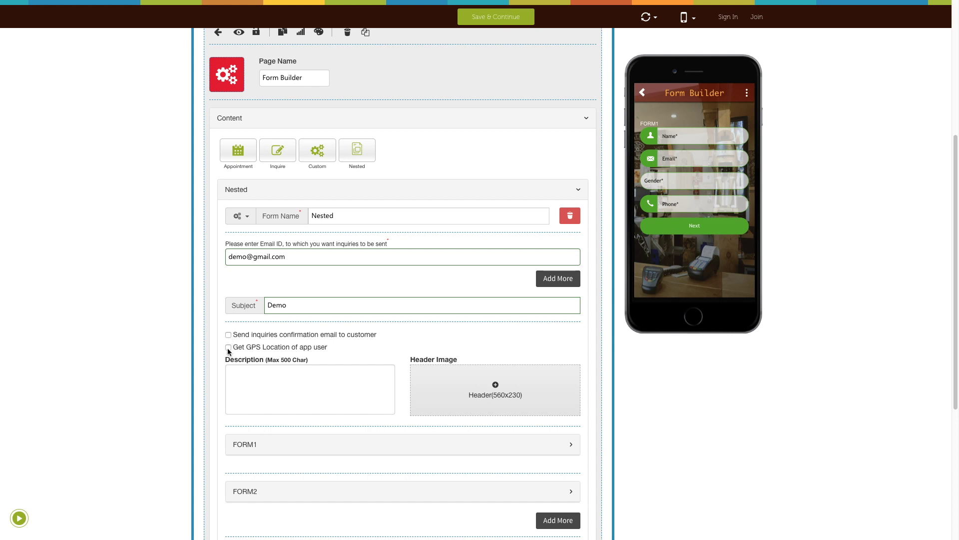
Paste the two-line description and expand FORM1's settings
scroll(250, 355, down, 1)
click(250, 352)
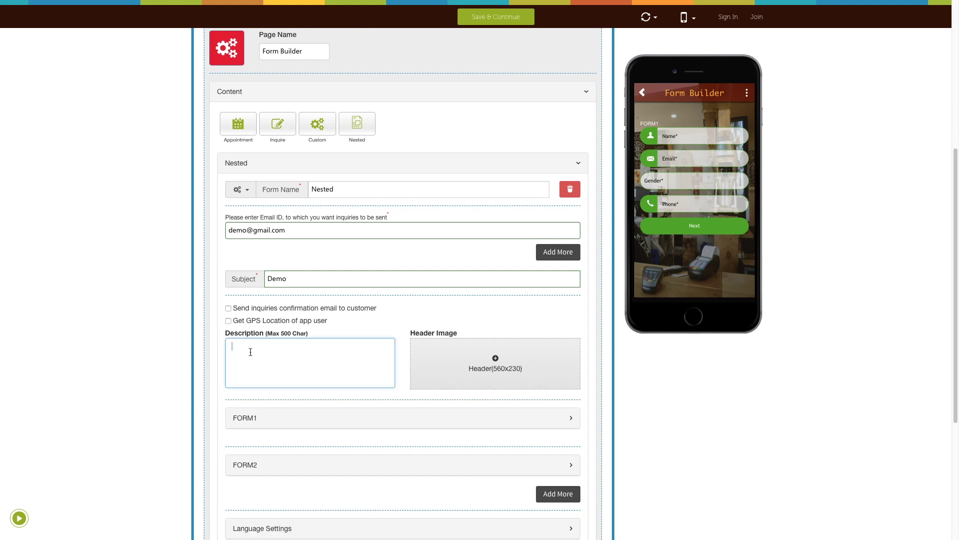
text(Send inquiries confirmation email to customer  Get GPS Location of app user)
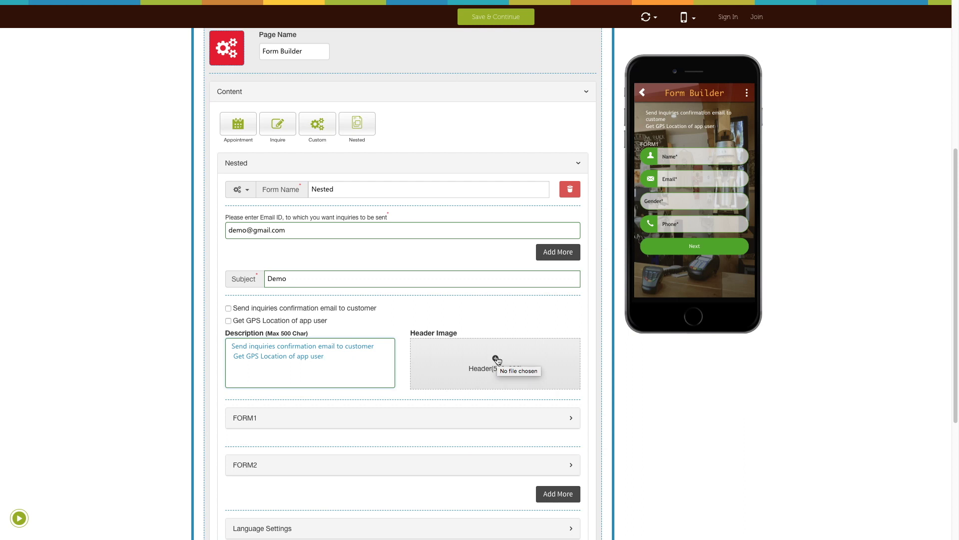
scroll(388, 376, down, 2)
click(317, 356)
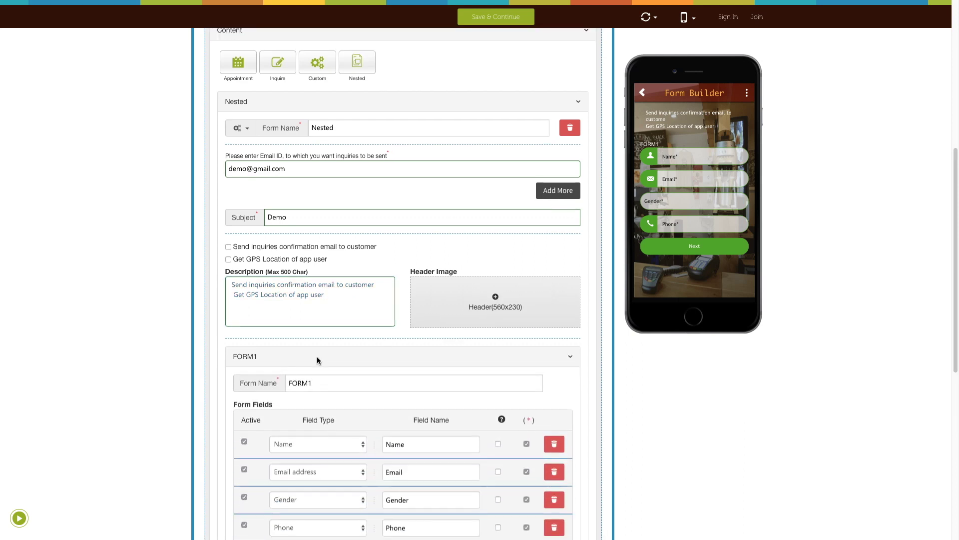
scroll(323, 333, down, 2)
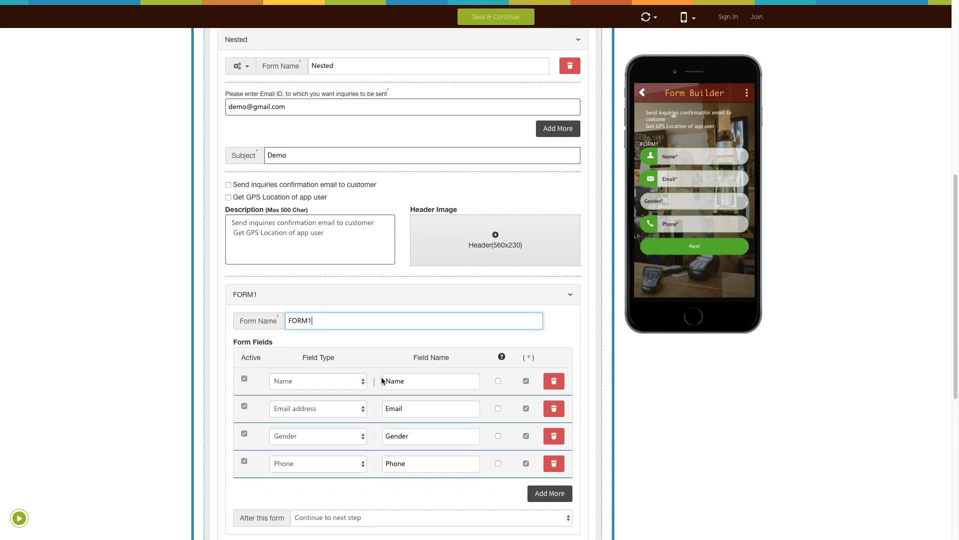
scroll(381, 378, down, 3)
scroll(381, 378, down, 1)
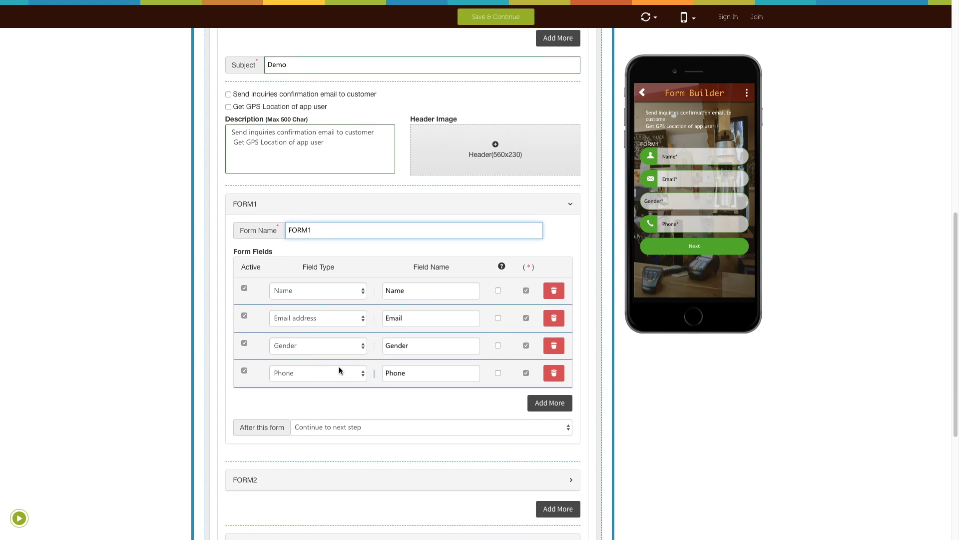
click(244, 289)
click(244, 289)
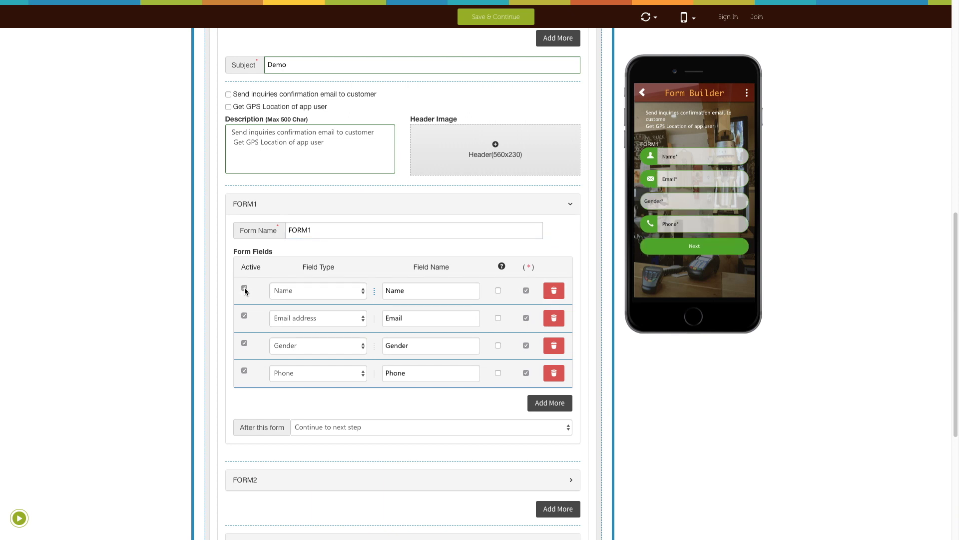
click(362, 292)
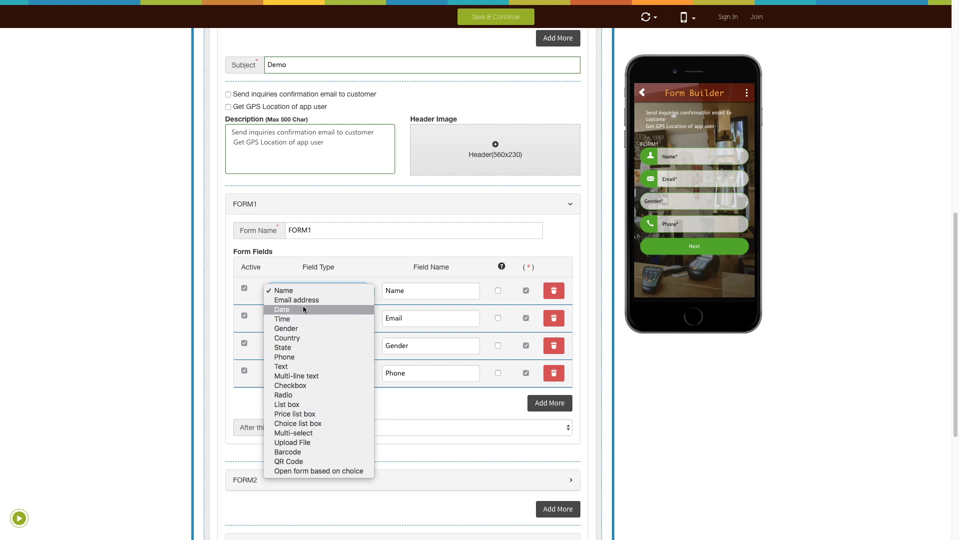
click(304, 291)
click(413, 292)
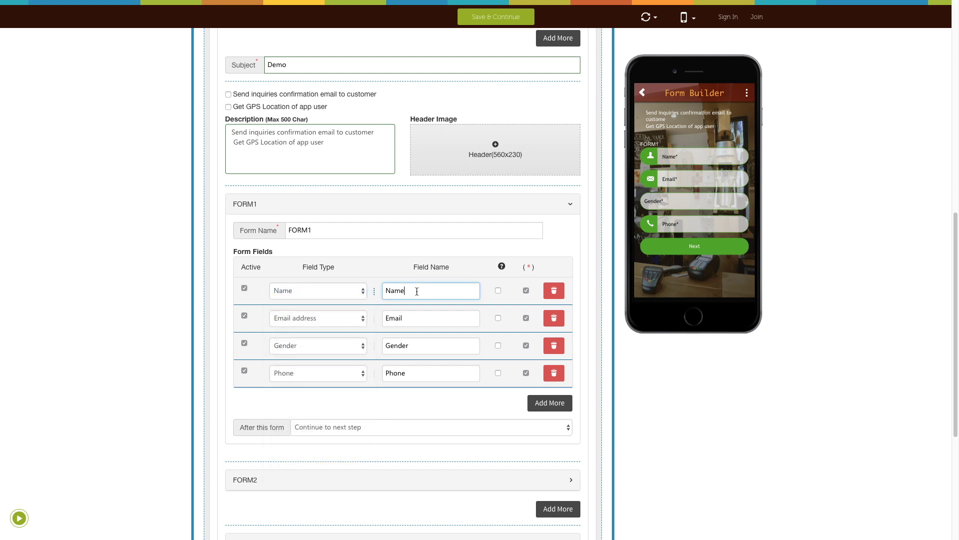
key(BackSpace)
key(BackSpace)
key(BackSpace)
key(BackSpace)
text(Name)
click(498, 291)
click(375, 313)
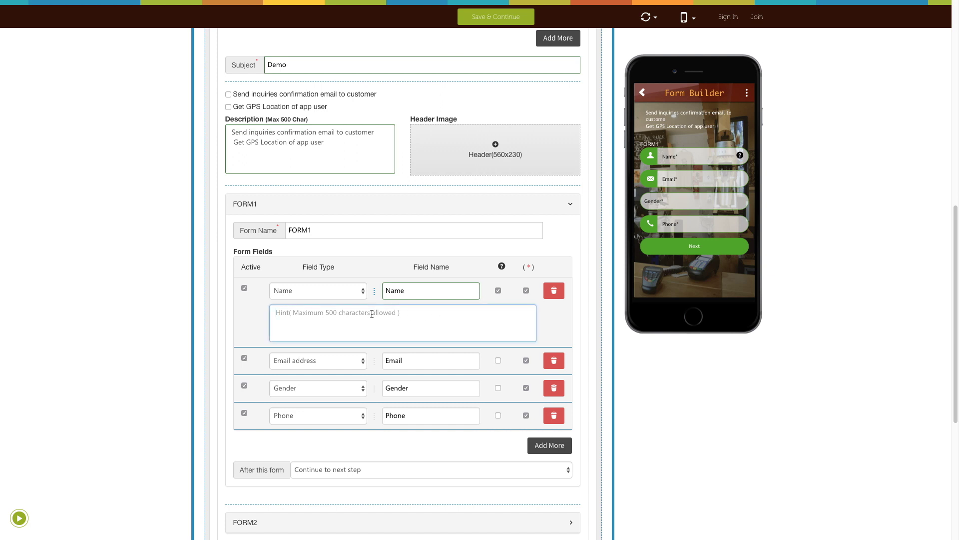
click(499, 291)
click(526, 291)
click(526, 290)
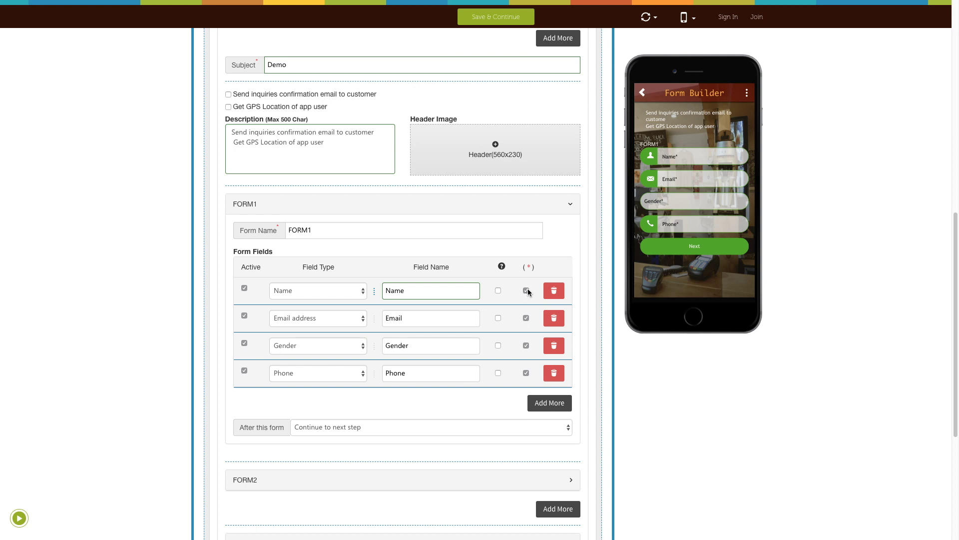
click(554, 290)
click(618, 245)
scroll(389, 320, down, 1)
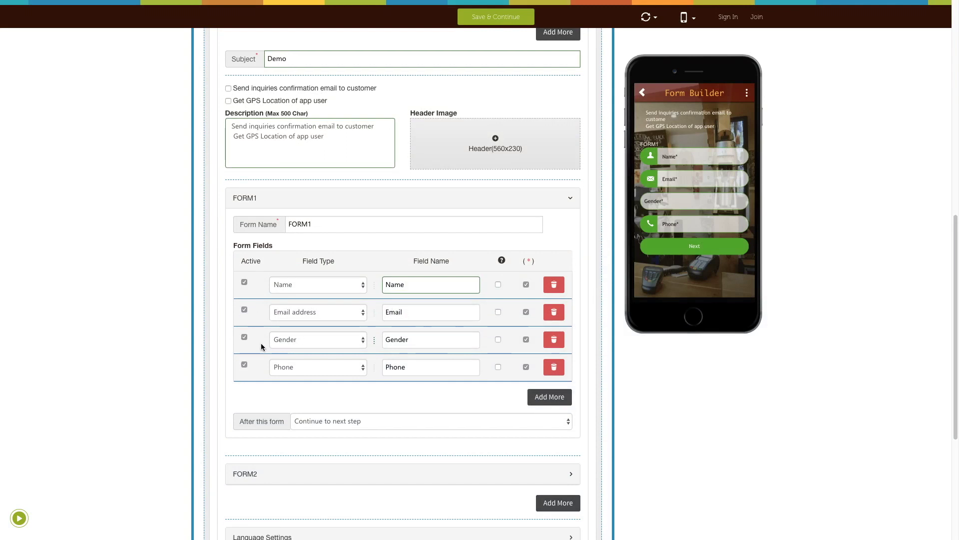
scroll(340, 390, down, 1)
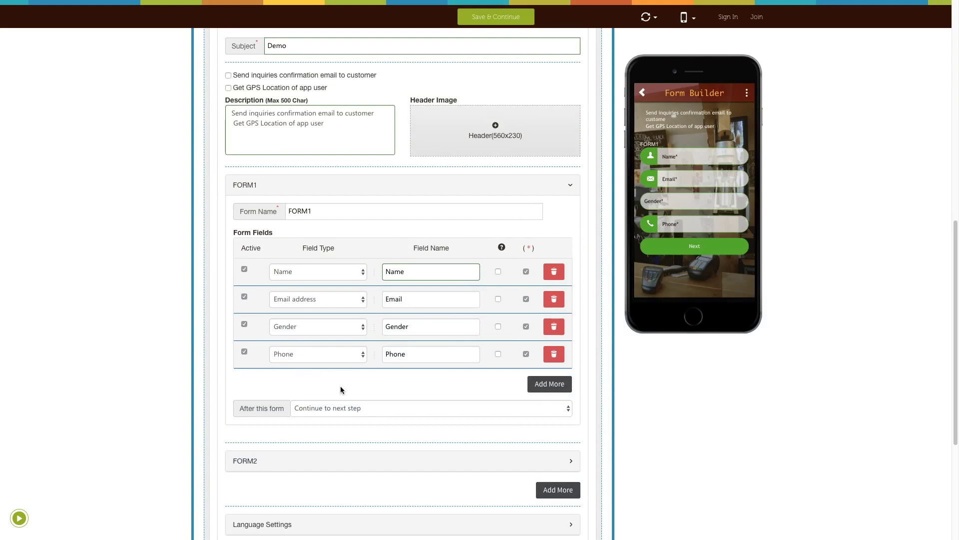
scroll(340, 385, down, 2)
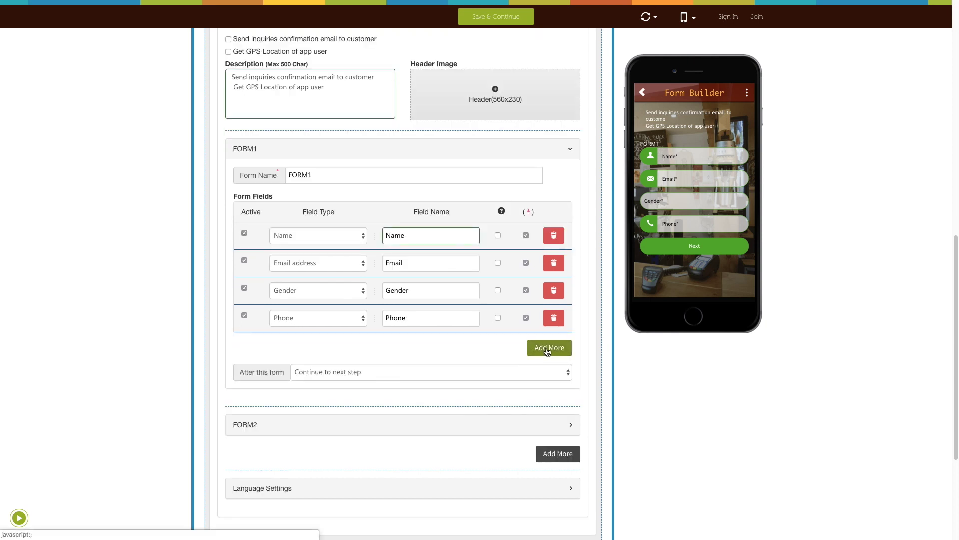
Add a fifth Name field to FORM1 and keep 'Continue to next step' after it
click(549, 349)
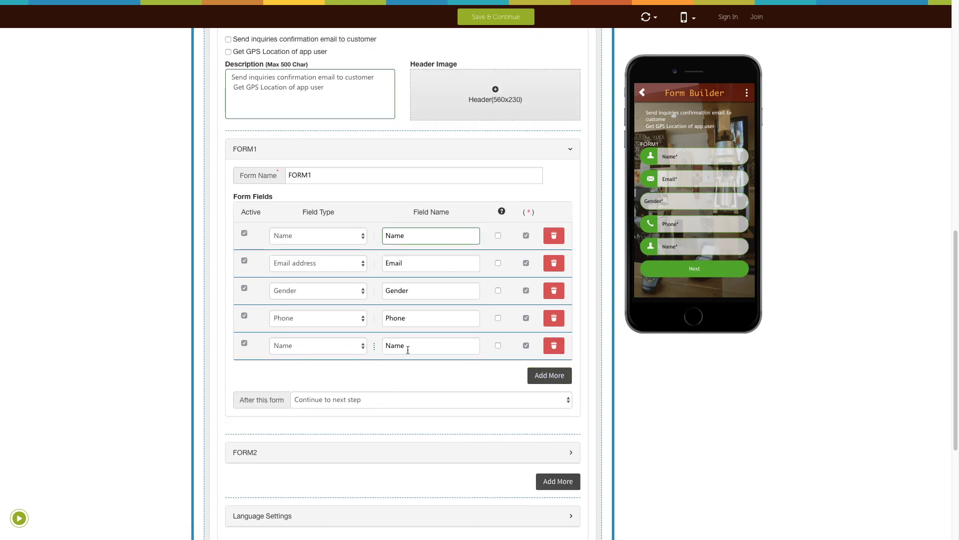
scroll(250, 349, down, 2)
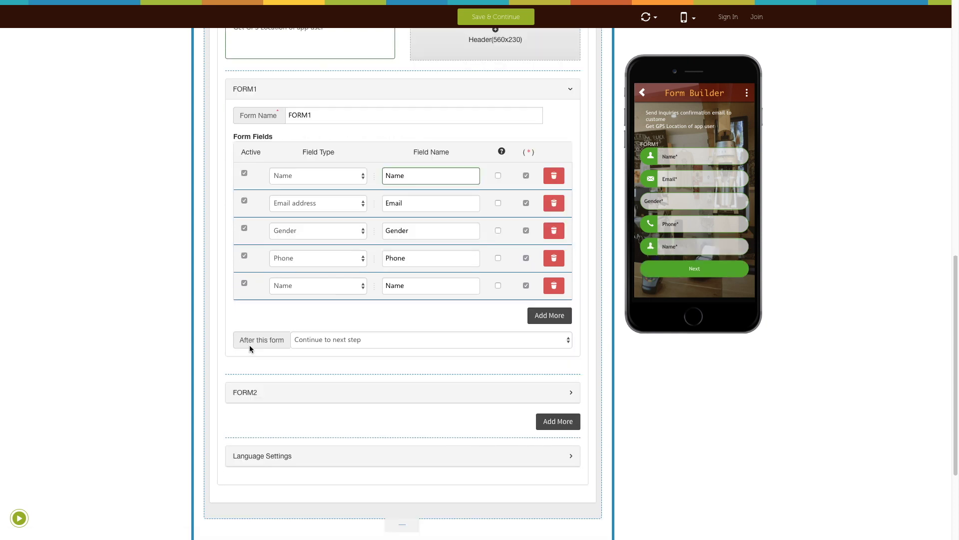
click(363, 344)
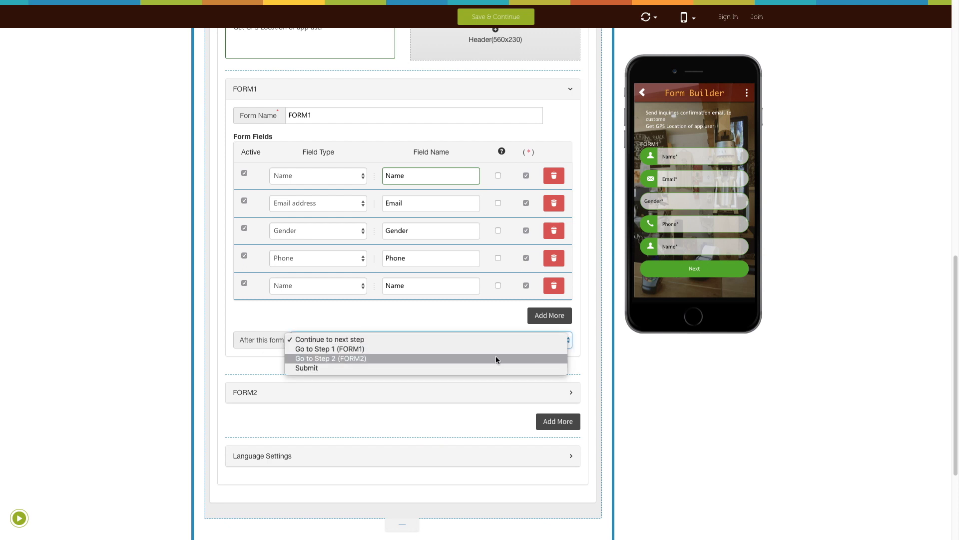
click(345, 341)
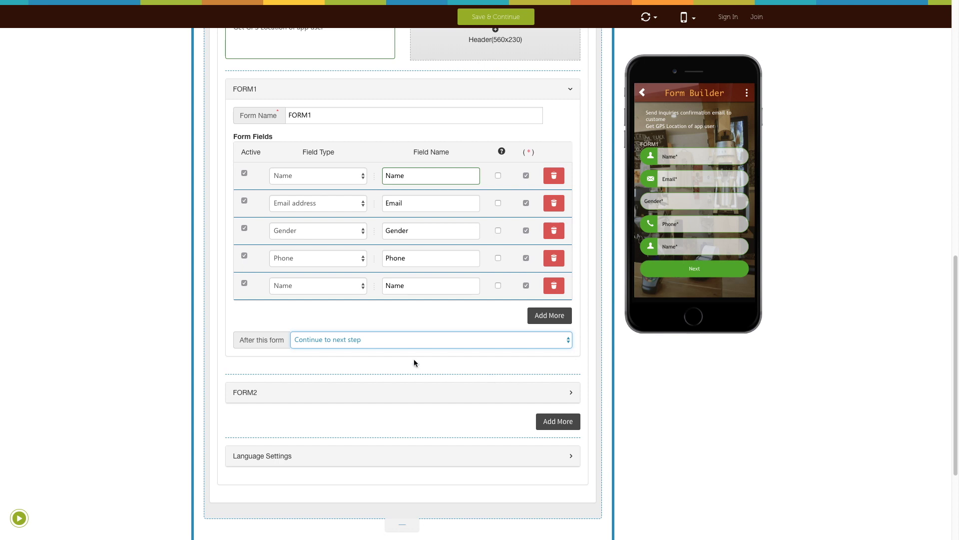
Expand FORM2's settings to show its fields and preview
scroll(388, 366, down, 1)
scroll(389, 364, down, 1)
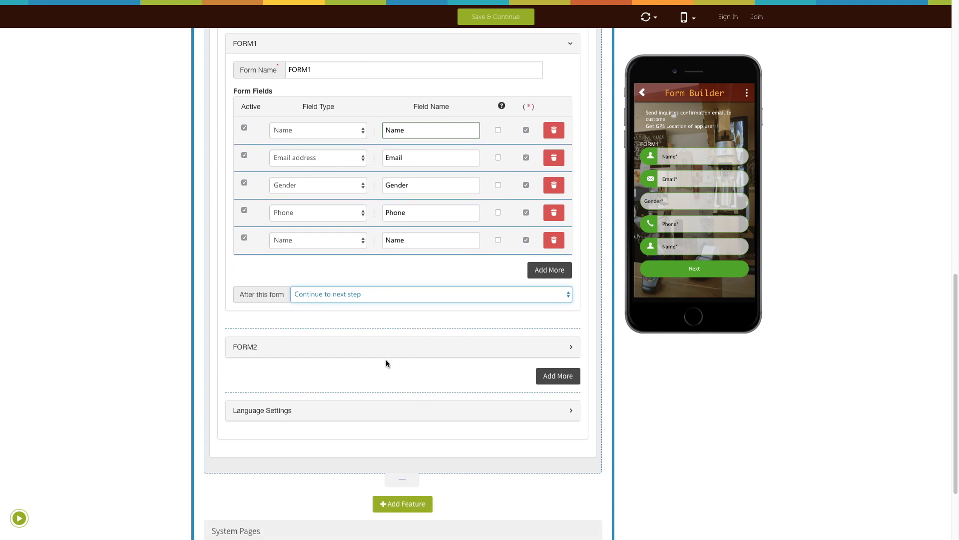
click(372, 364)
scroll(370, 364, down, 1)
click(314, 340)
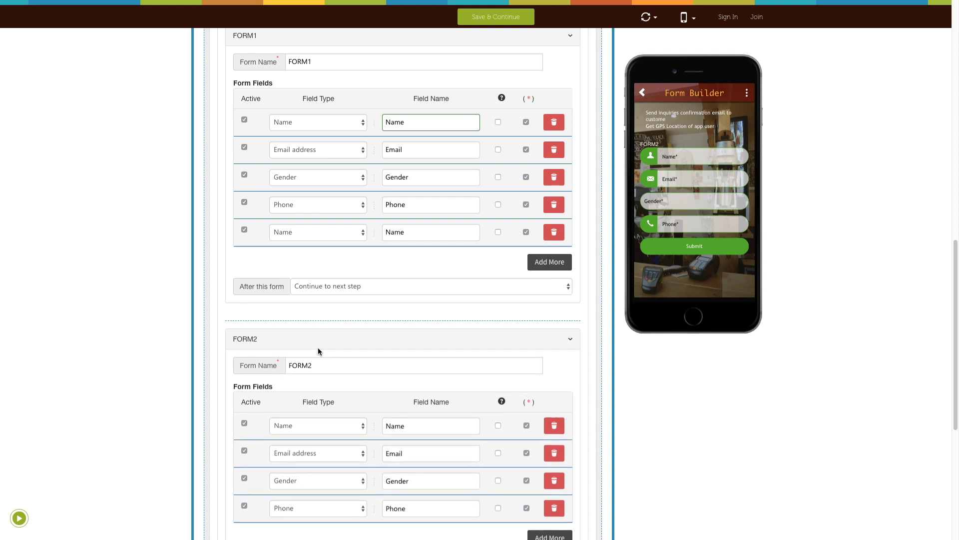
Name the second form step FORM2
scroll(318, 347, down, 1)
click(325, 328)
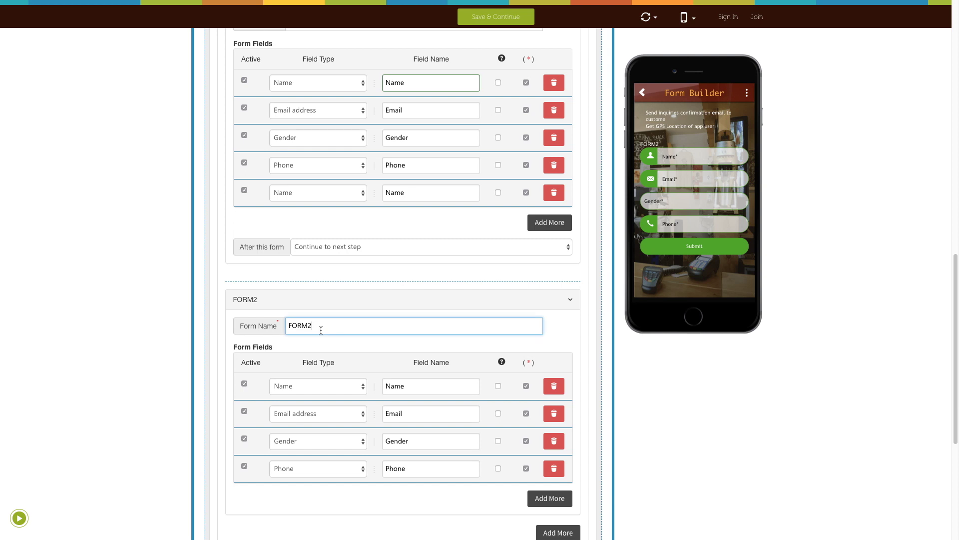
scroll(329, 344, down, 1)
click(318, 360)
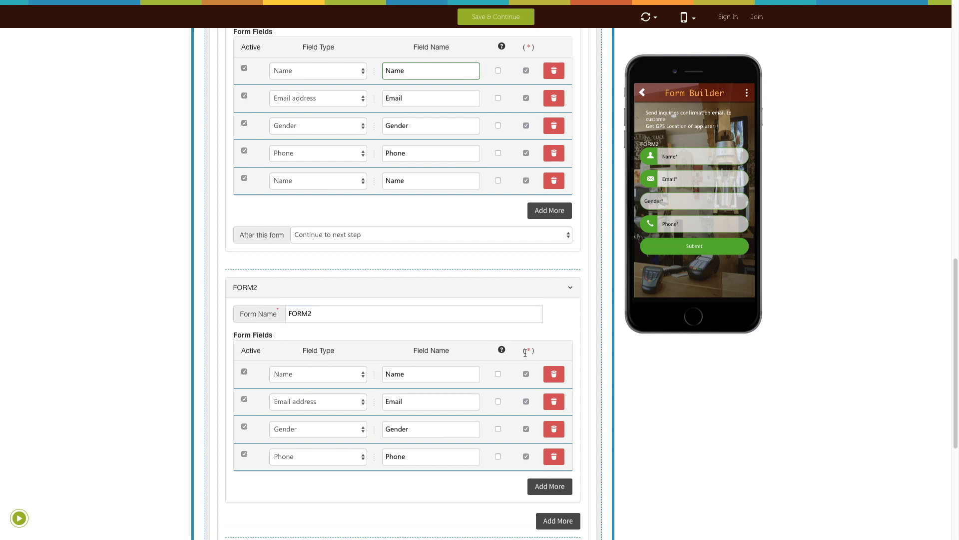
Add a third form step, FORM3, after FORM2
scroll(505, 362, down, 1)
scroll(505, 361, down, 2)
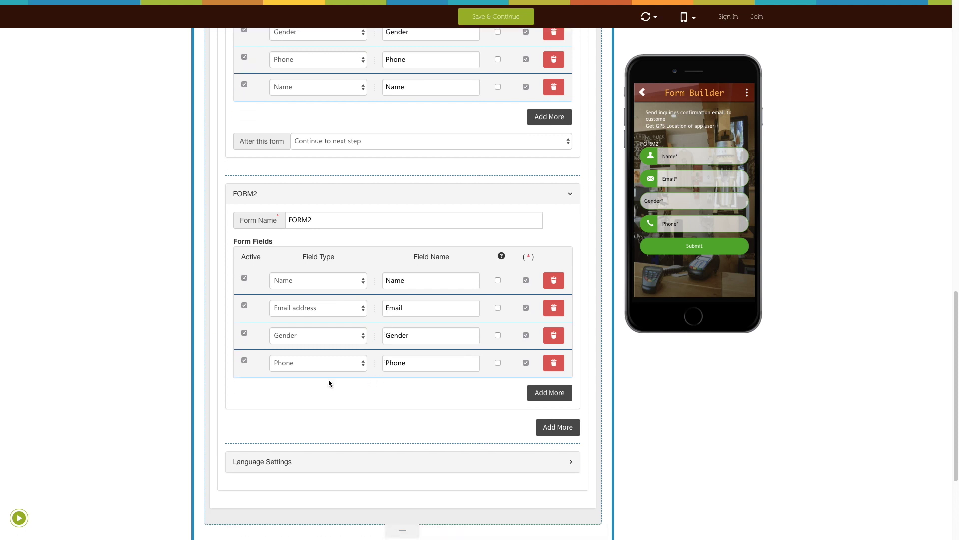
scroll(385, 349, down, 2)
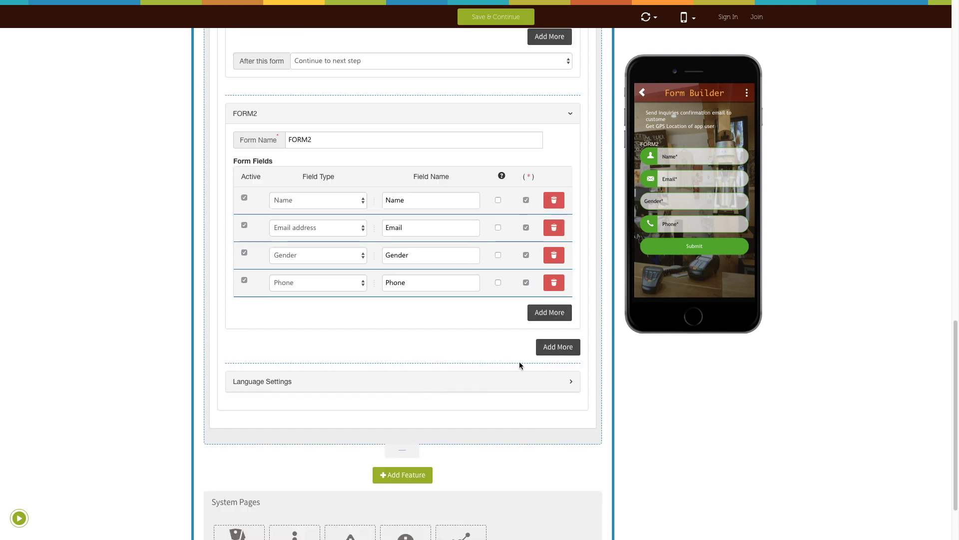
click(548, 349)
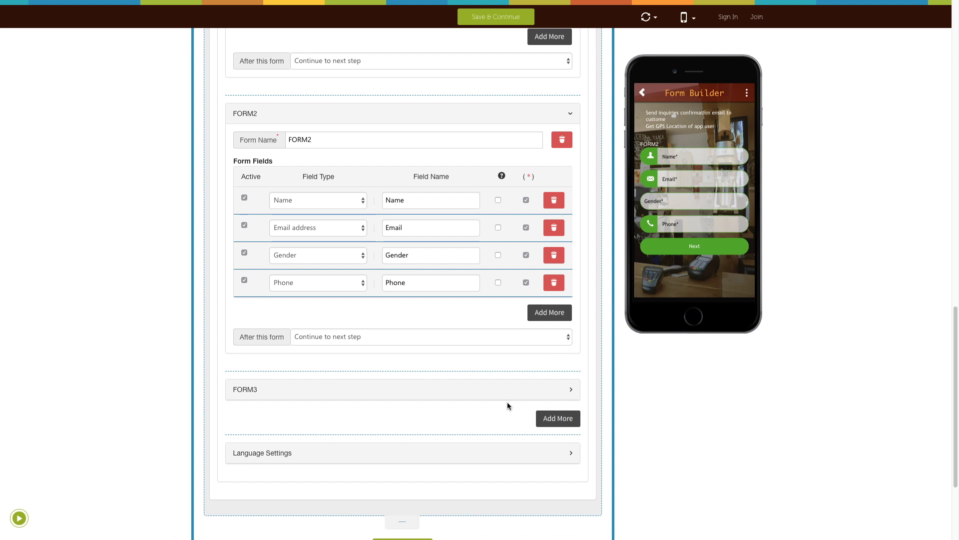
click(551, 392)
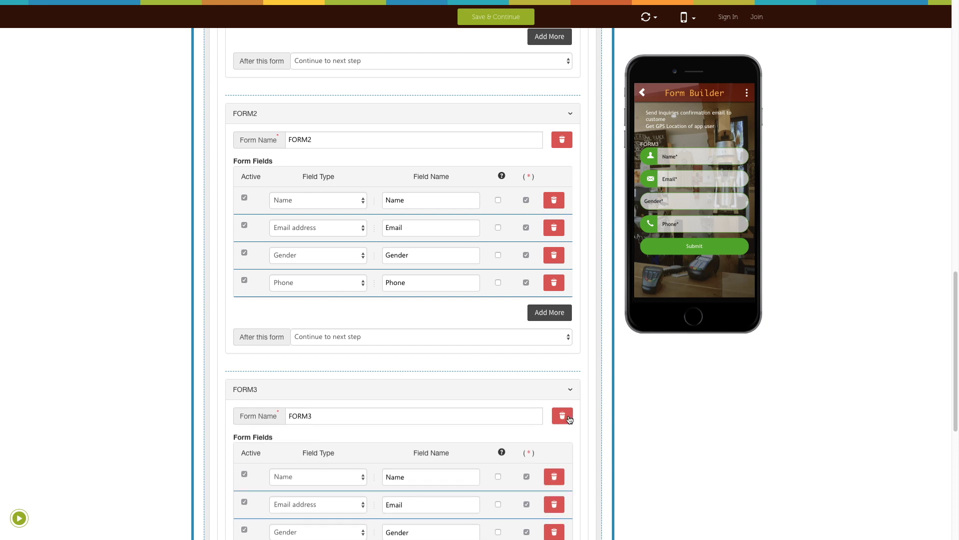
click(564, 415)
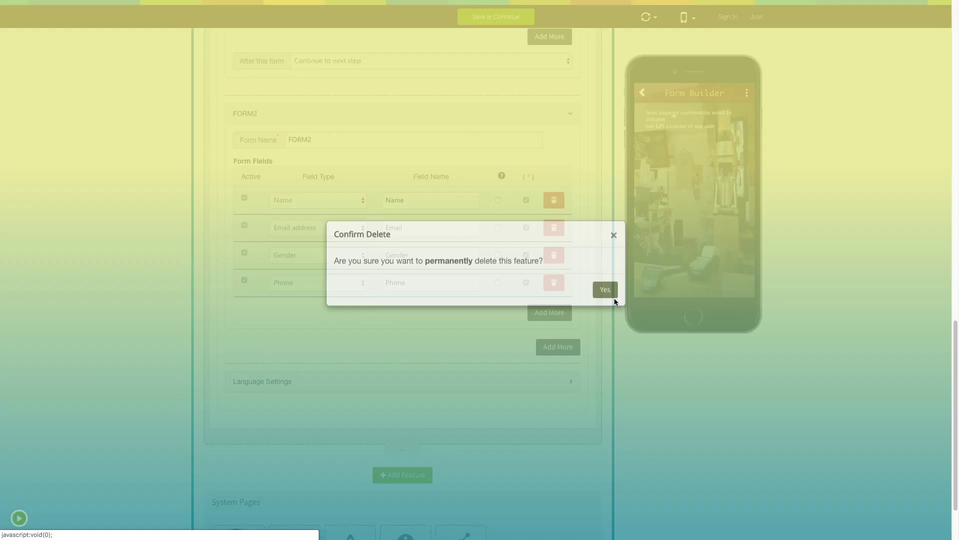
click(607, 292)
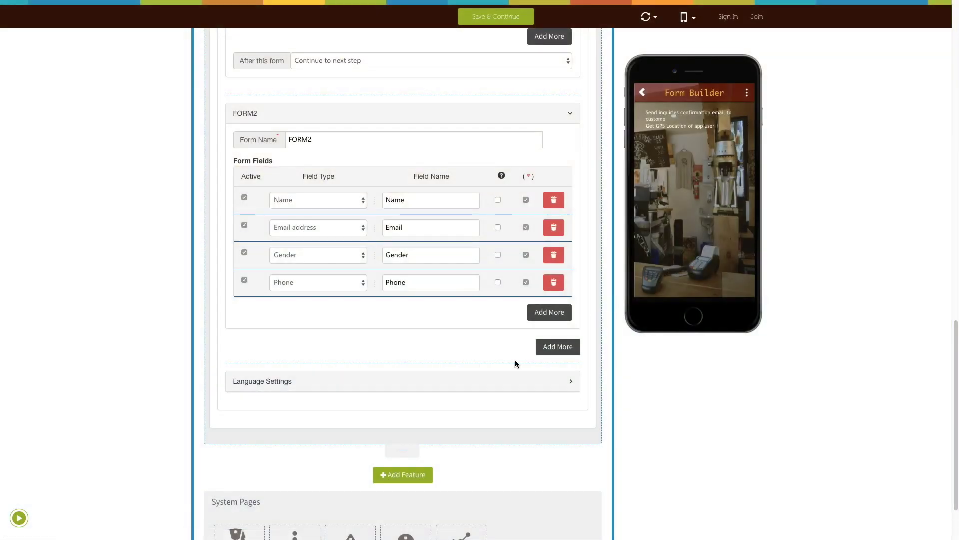
scroll(485, 367, down, 2)
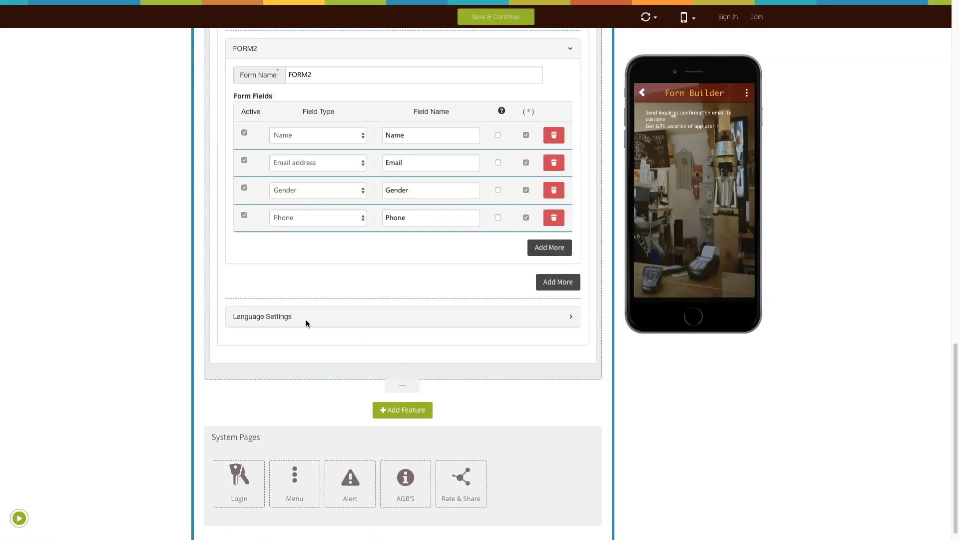
Review Language Settings, keeping 'Submit' as button text, then collapse the Nested form editor
click(305, 319)
scroll(306, 320, down, 1)
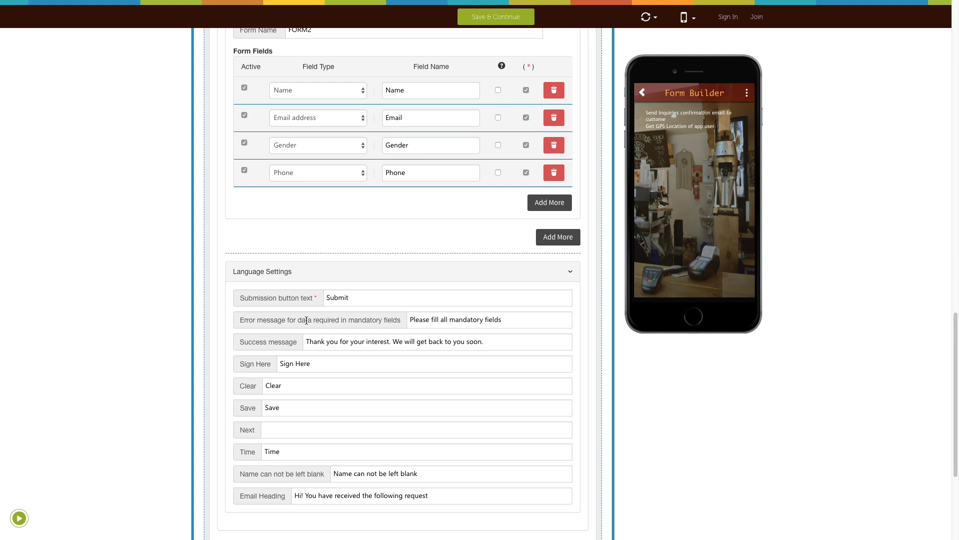
scroll(306, 321, down, 1)
click(352, 286)
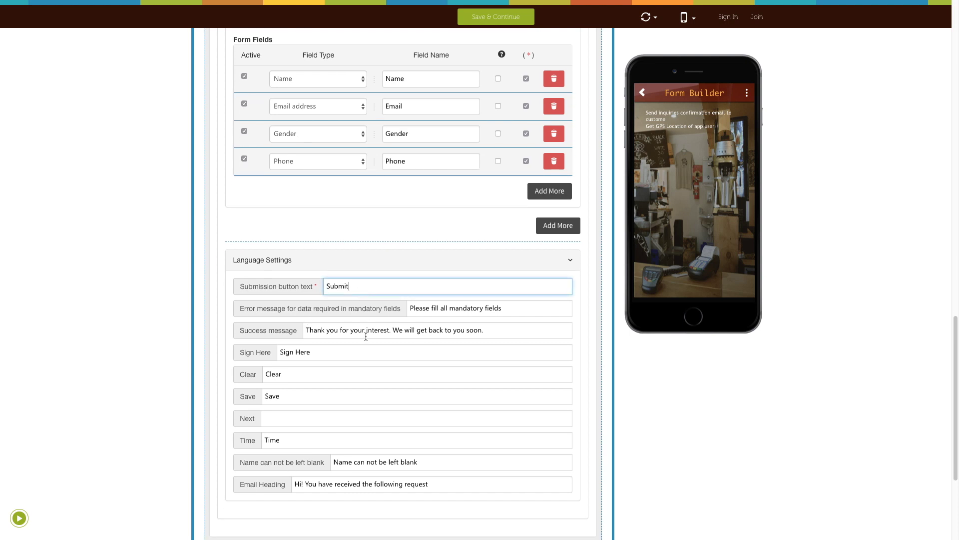
scroll(364, 371, down, 3)
scroll(364, 371, up, 3)
scroll(364, 372, up, 2)
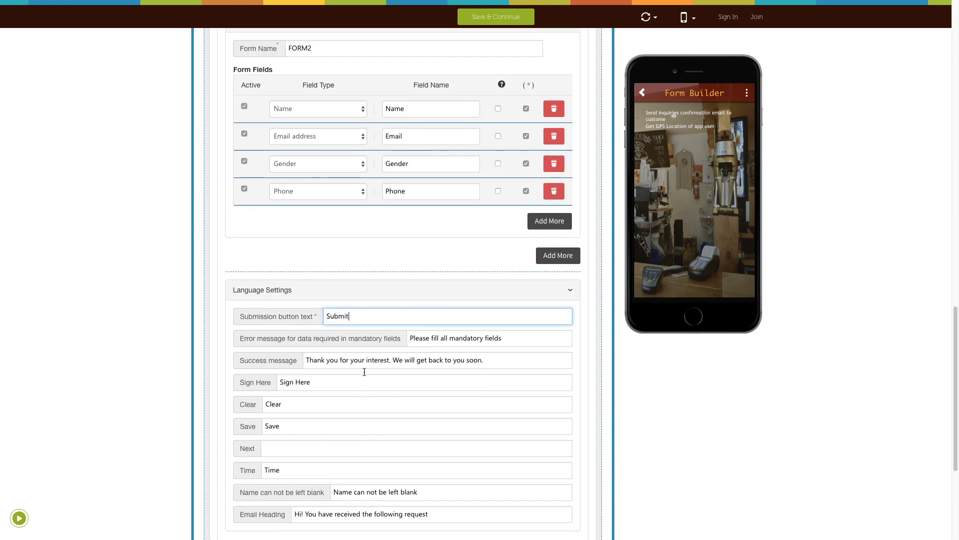
click(350, 299)
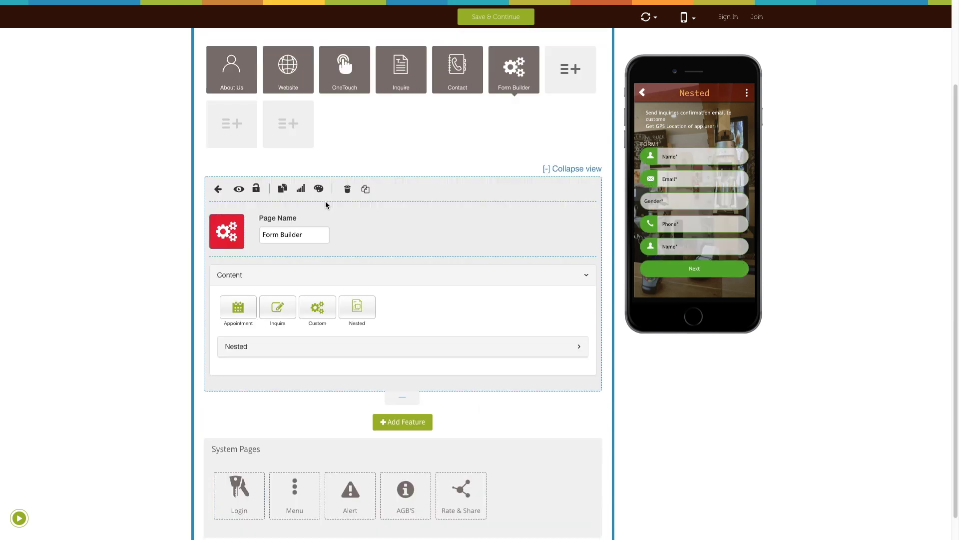
Open Page Style & Color Scheme and browse background options, closing without setting a background
click(319, 189)
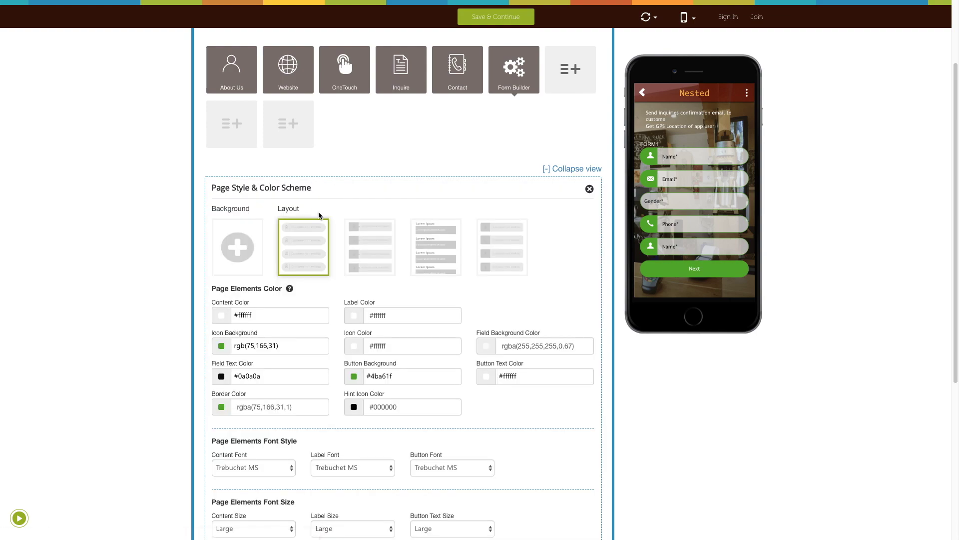
click(236, 249)
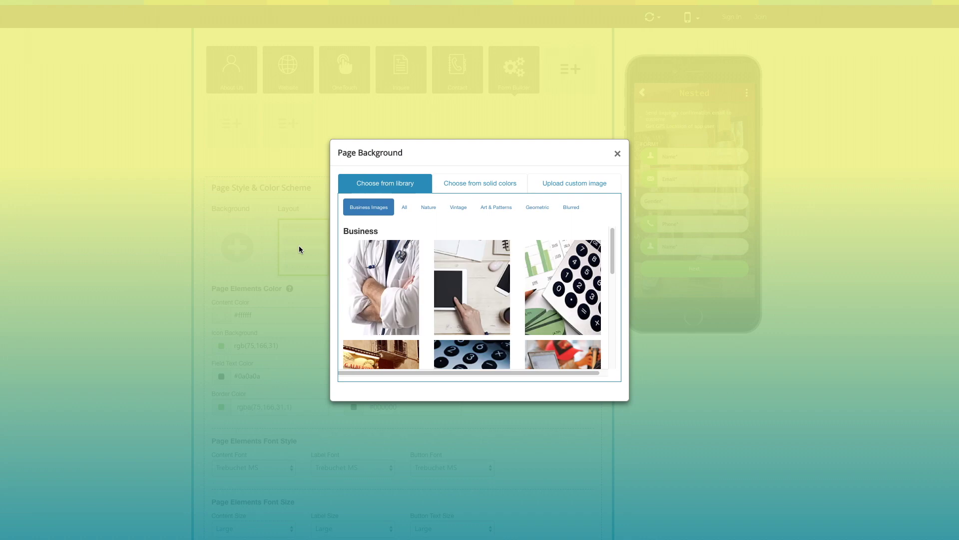
click(462, 185)
click(552, 170)
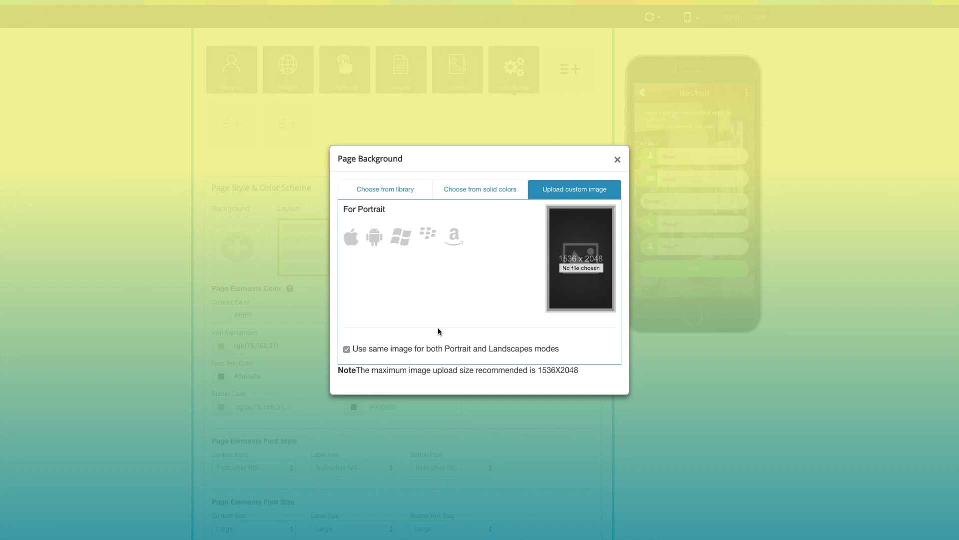
click(345, 348)
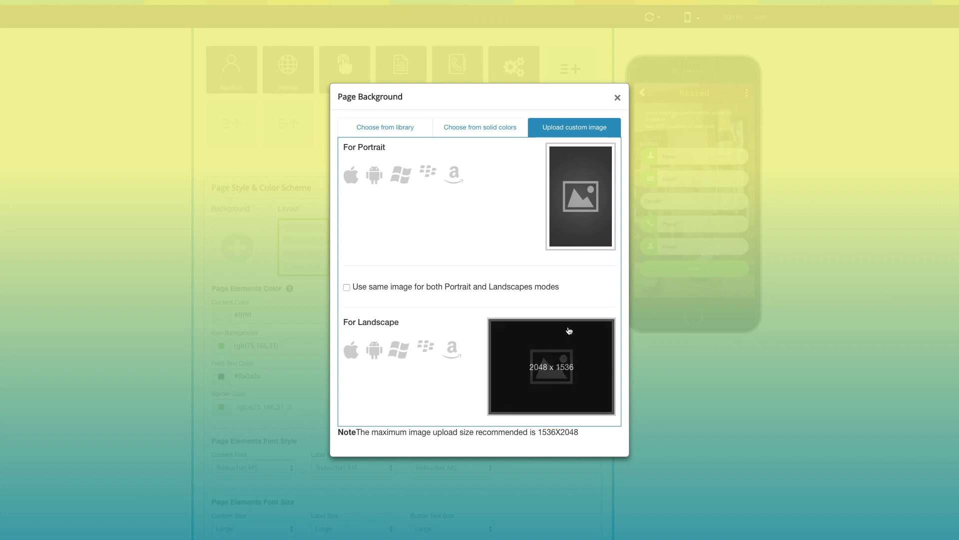
click(618, 99)
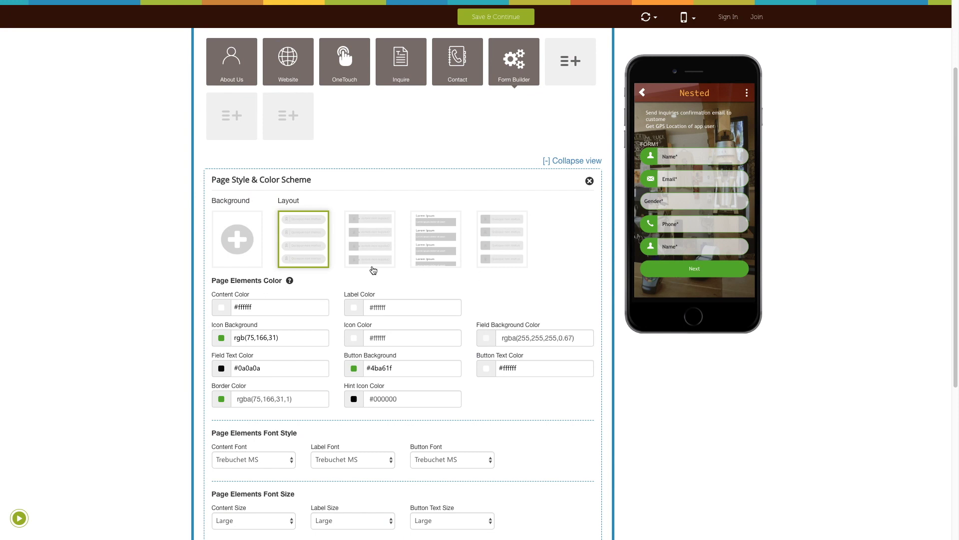
Choose the page layout with labels above the fields
click(380, 248)
click(420, 250)
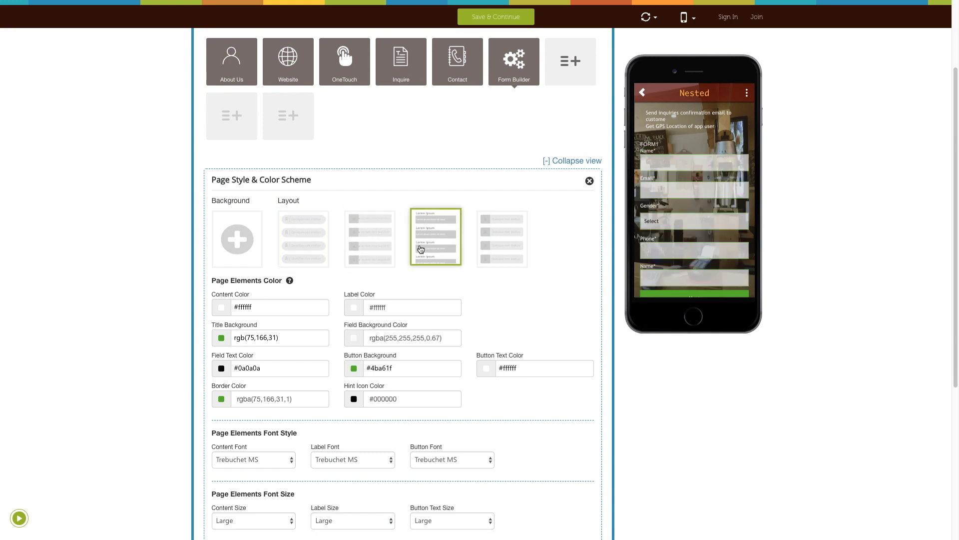
scroll(415, 275, down, 1)
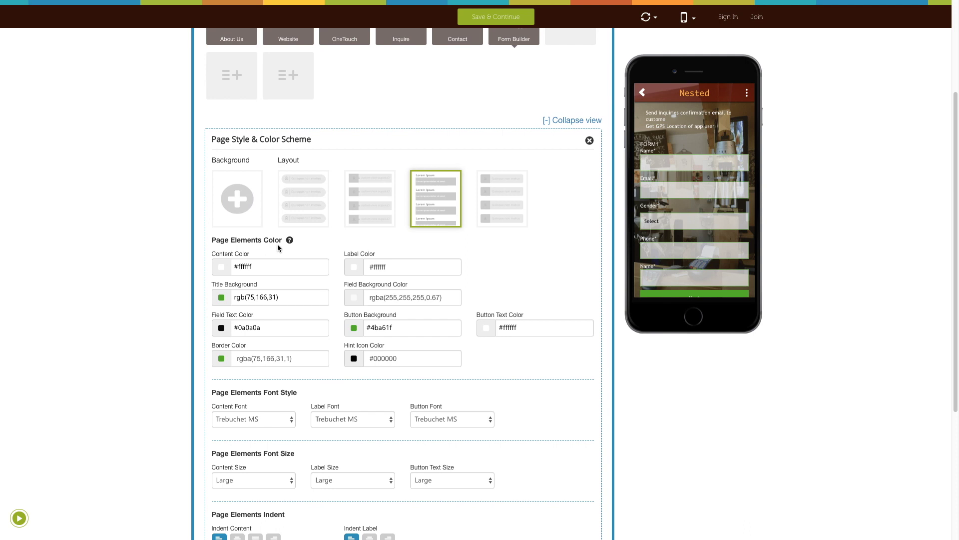
scroll(277, 244, down, 4)
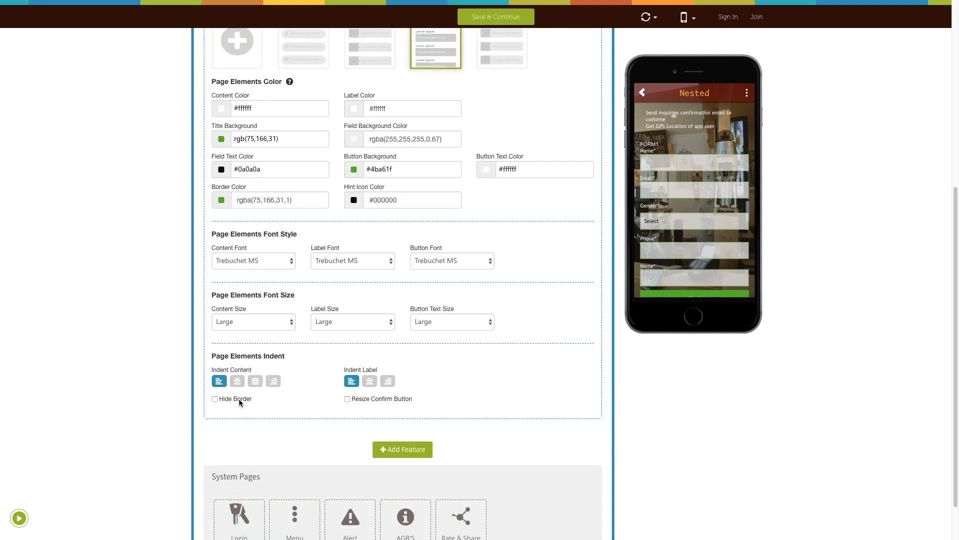
Leave Hide Border and Resize Confirm Button off, close the style panel, and save
click(215, 399)
click(215, 399)
click(347, 399)
click(347, 399)
scroll(462, 351, up, 6)
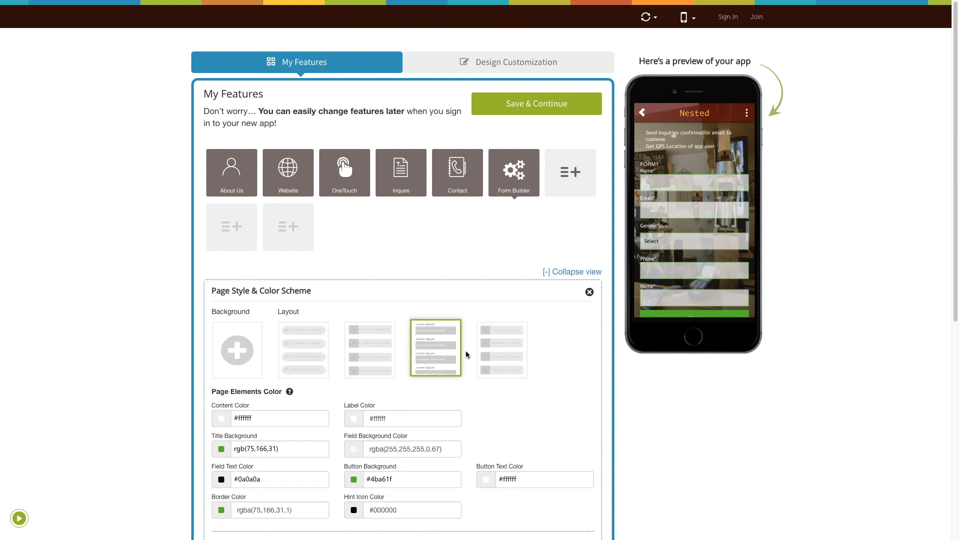
click(589, 292)
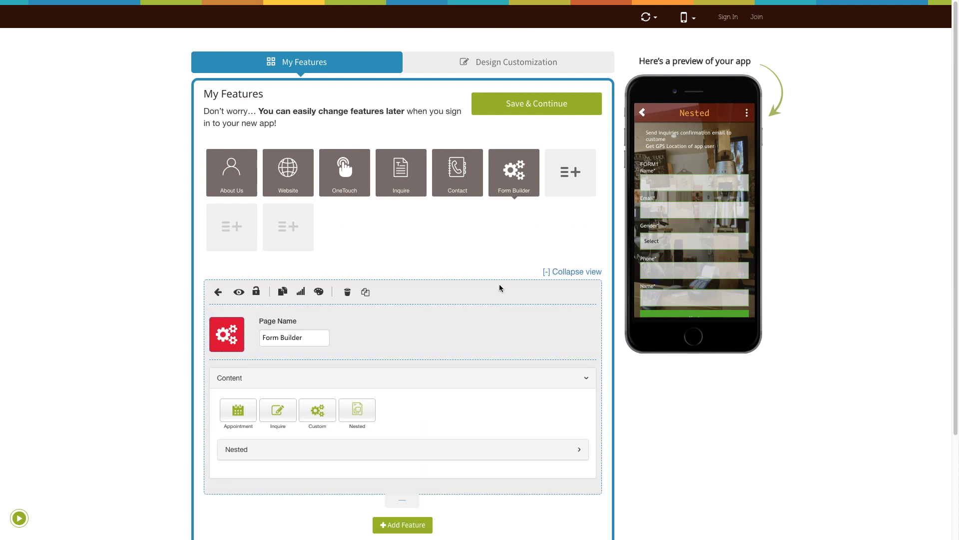
click(544, 112)
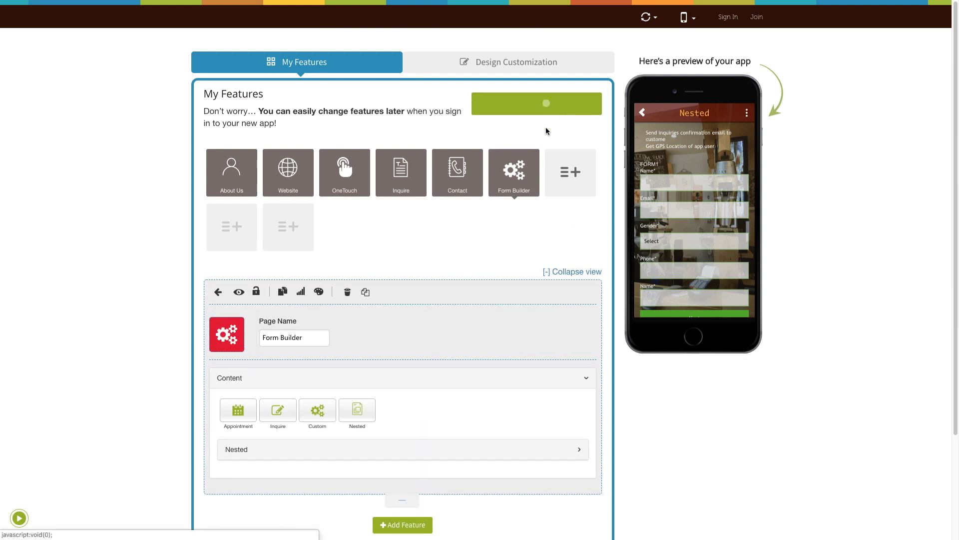